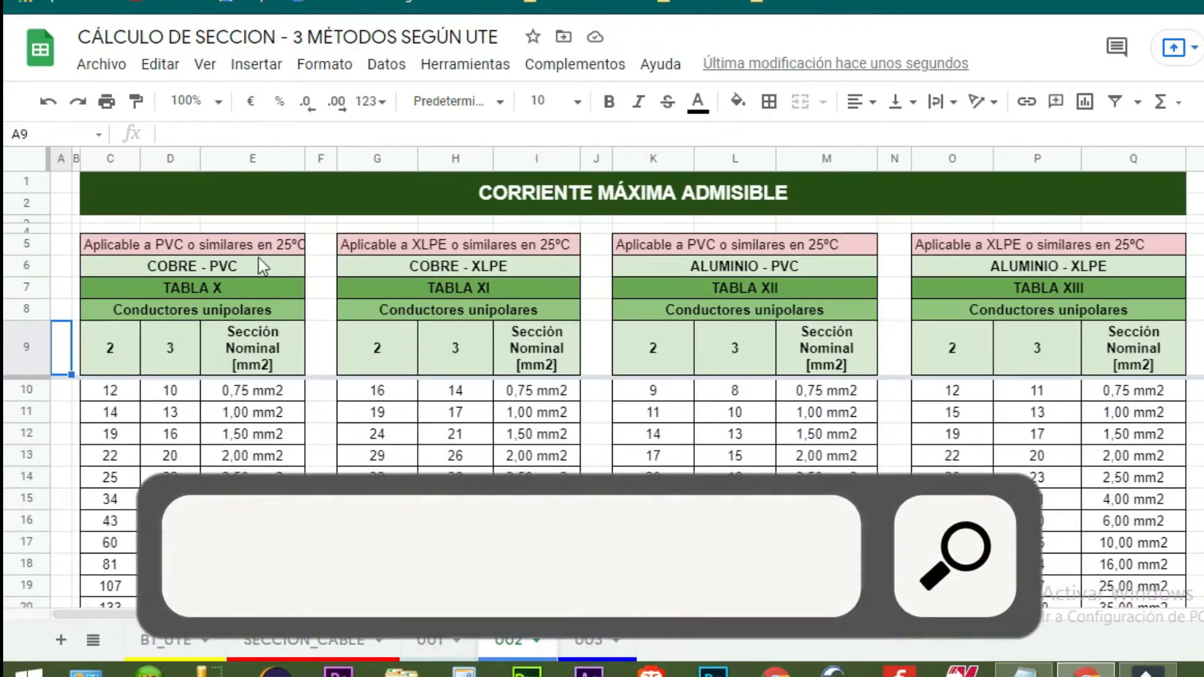
Step: Examine the four CORRIENTE MÁXIMA ADMISIBLE tables and the 2-conductor, 3-conductor and nominal section columns of TABLA X
{"action": "left_click", "coordinate": [106, 361]}
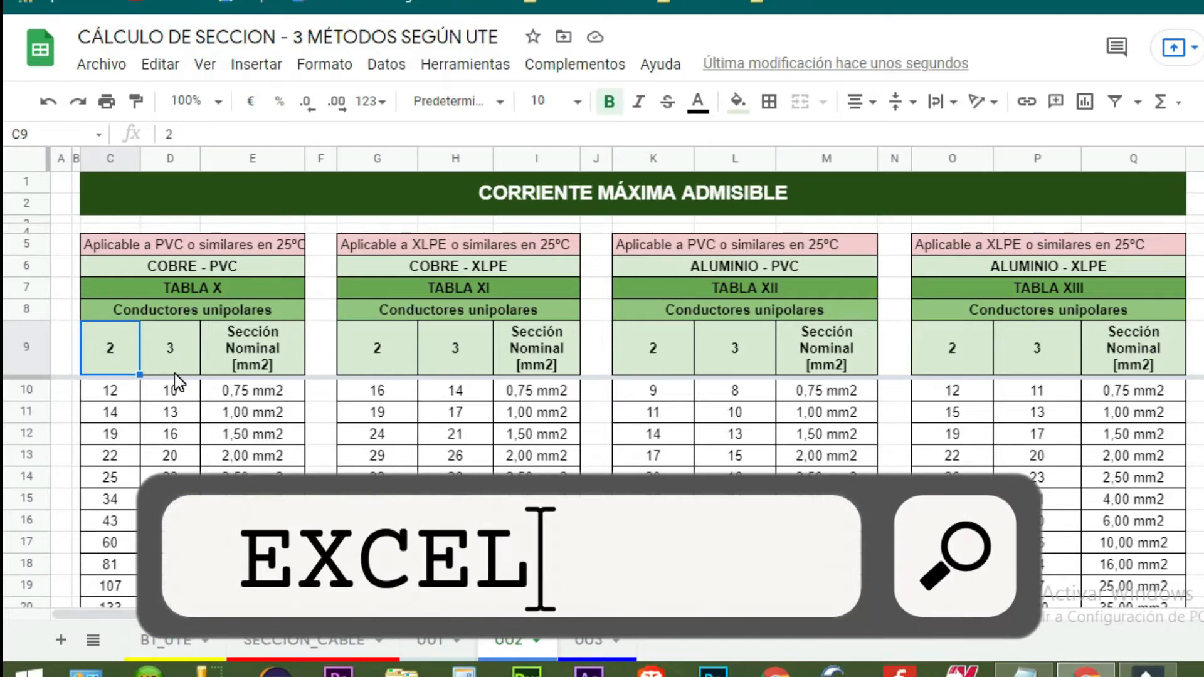
{"action": "left_click_drag", "start_coordinate": [134, 248], "coordinate": [276, 371]}
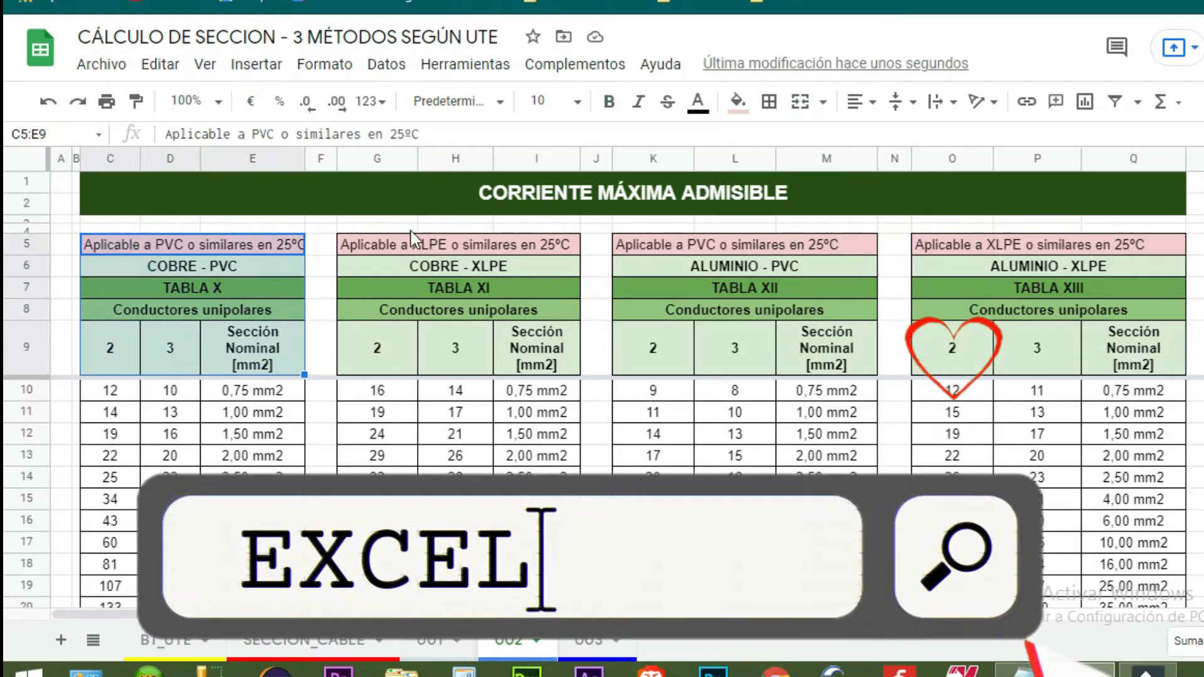
{"action": "left_click", "coordinate": [416, 244]}
{"action": "left_click", "coordinate": [759, 243]}
{"action": "left_click_drag", "start_coordinate": [1066, 244], "coordinate": [922, 351]}
{"action": "left_click_drag", "start_coordinate": [110, 356], "coordinate": [123, 577]}
{"action": "left_click", "coordinate": [178, 339]}
{"action": "left_click_drag", "start_coordinate": [178, 415], "coordinate": [173, 542]}
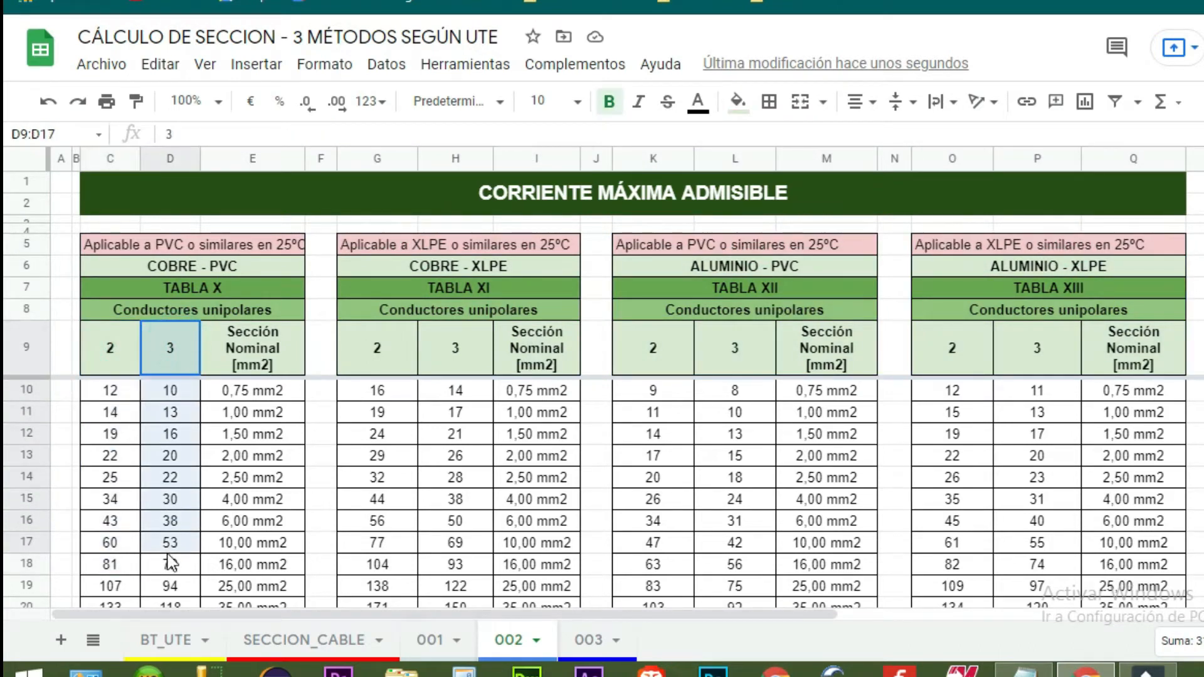
{"action": "left_click_drag", "start_coordinate": [251, 356], "coordinate": [252, 561]}
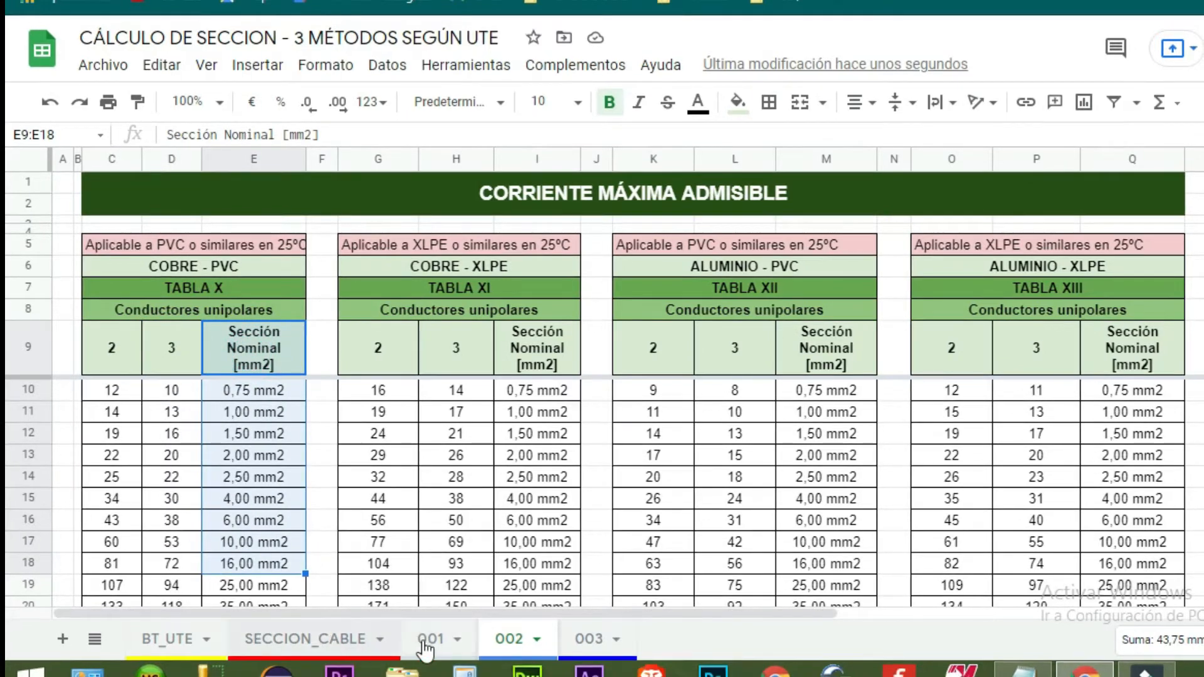
Step: Open the SECCION_CABLE sheet and choose MONOFASICO as the Tipo Línea
{"action": "left_click", "coordinate": [328, 642]}
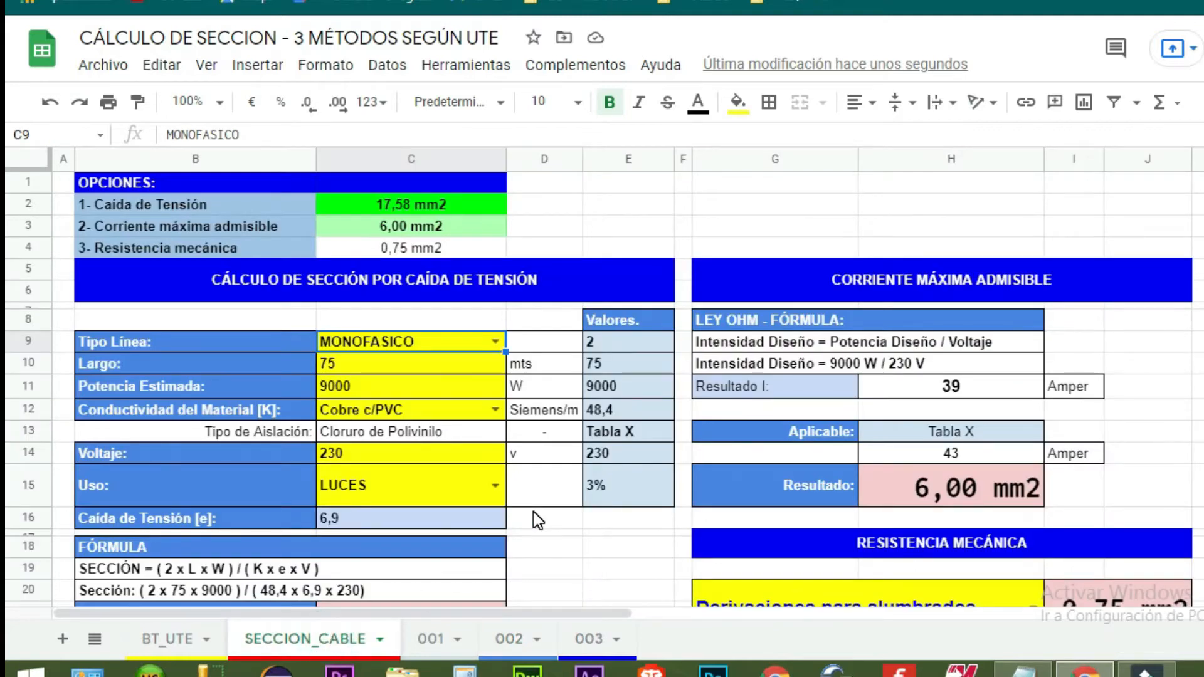
{"action": "left_click", "coordinate": [493, 348]}
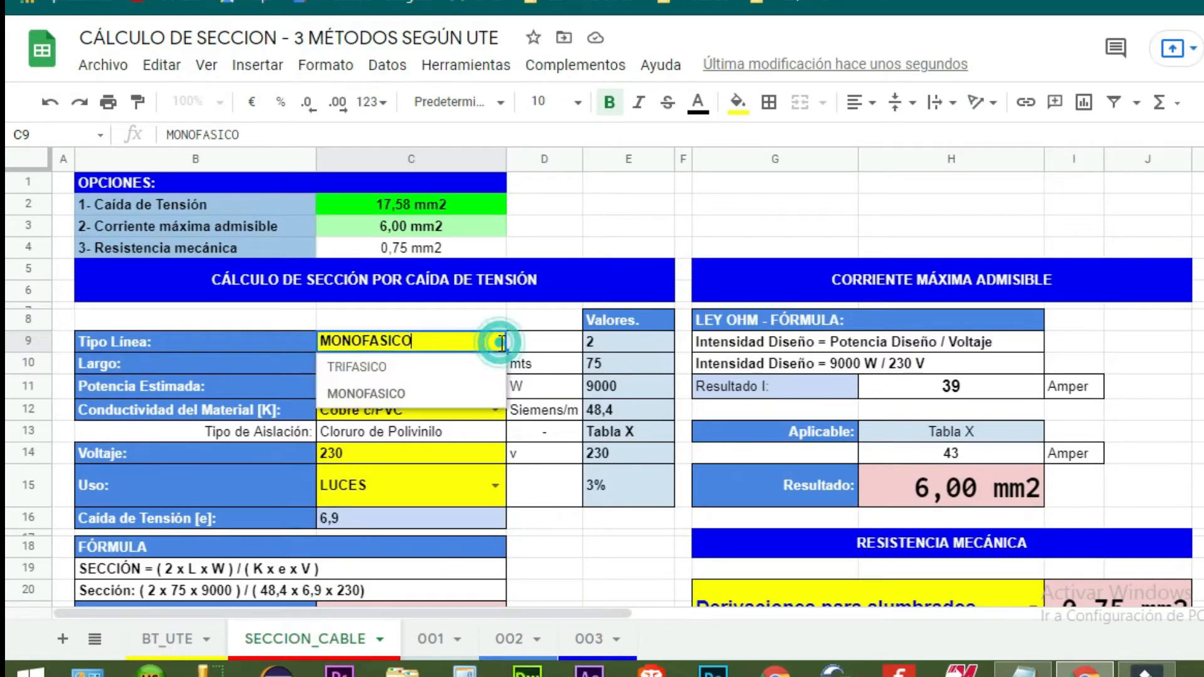
{"action": "left_click", "coordinate": [447, 395]}
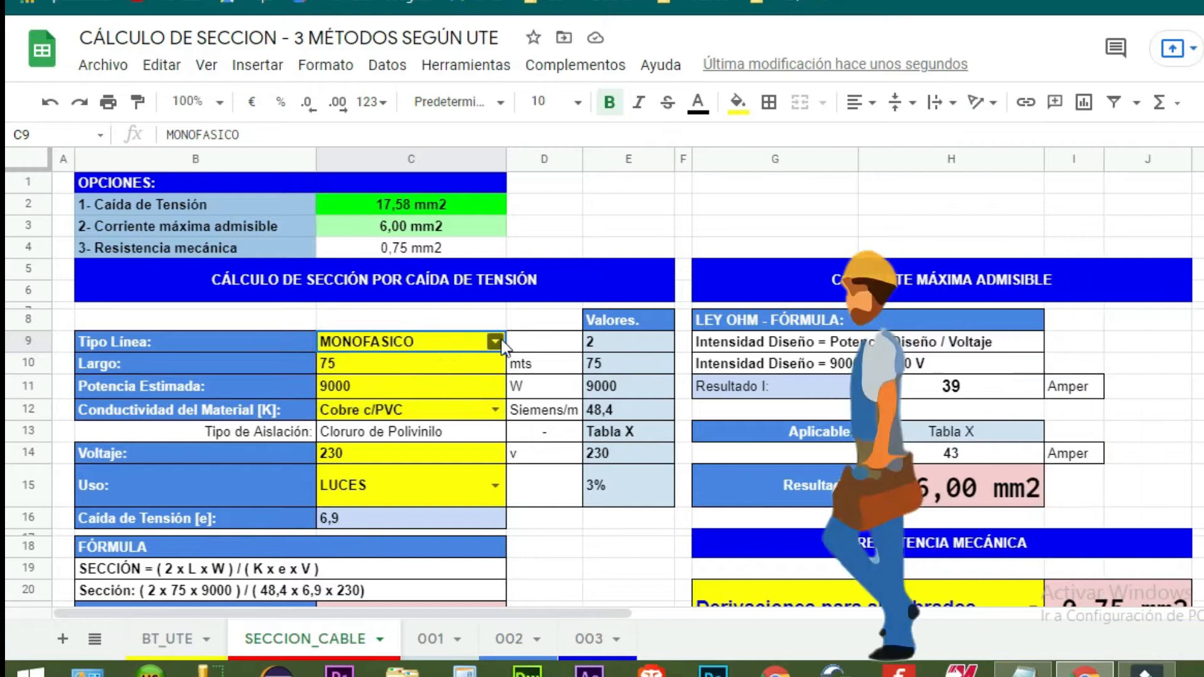
Step: Switch the Tipo Línea to TRIFASICO and back to MONOFASICO
{"action": "left_click", "coordinate": [495, 341]}
{"action": "left_click", "coordinate": [439, 368]}
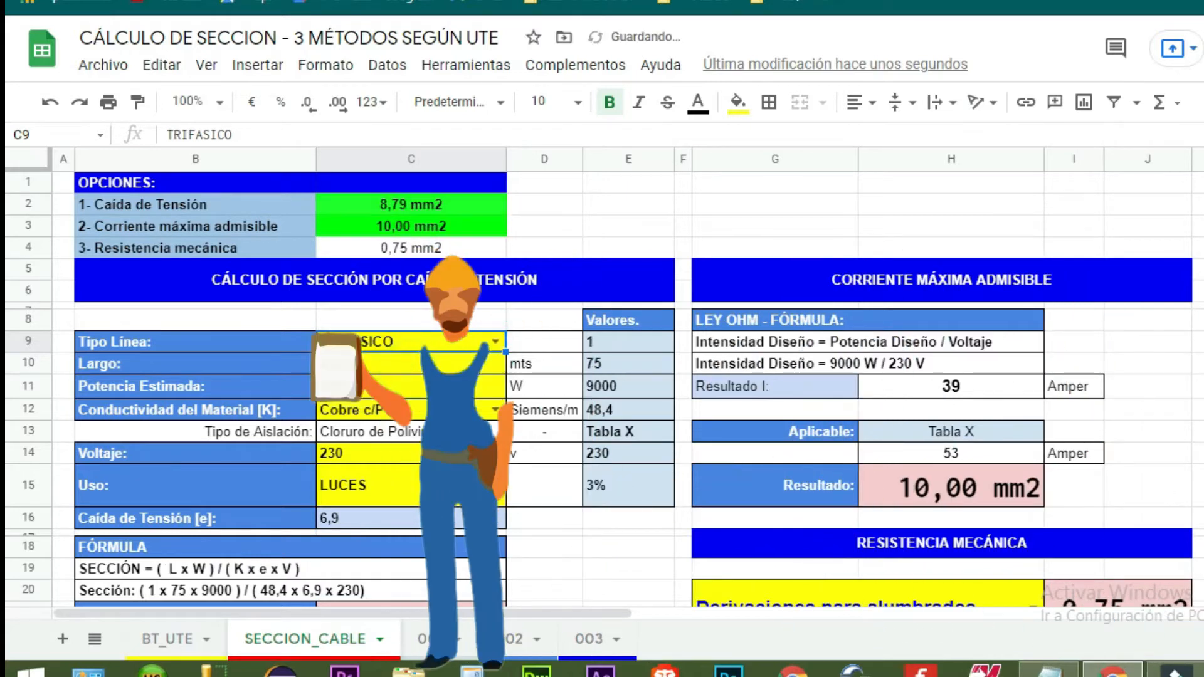
{"action": "left_click", "coordinate": [495, 342]}
{"action": "left_click", "coordinate": [396, 395]}
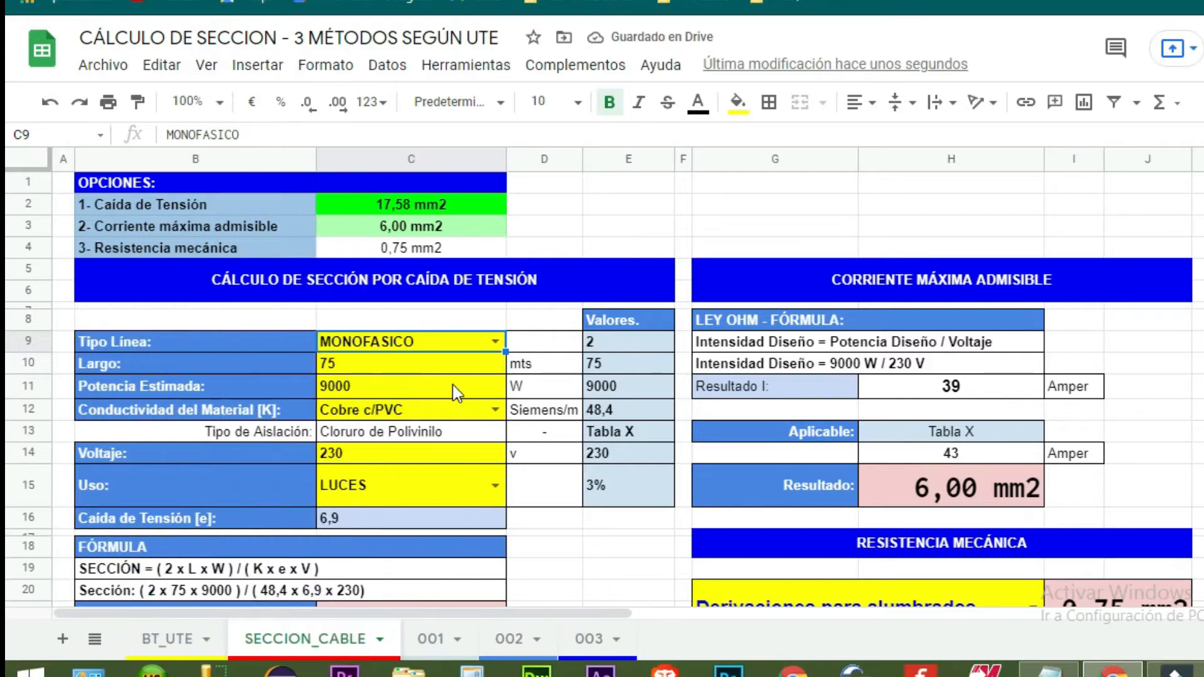
Step: Try Cobre c/PVC, Cobre c/XLPE, Aluminio and Aluminio c/XLPE in turn as the Conductividad del Material
{"action": "left_click", "coordinate": [496, 410]}
{"action": "left_click", "coordinate": [401, 463]}
{"action": "left_click", "coordinate": [495, 409]}
{"action": "left_click", "coordinate": [395, 489]}
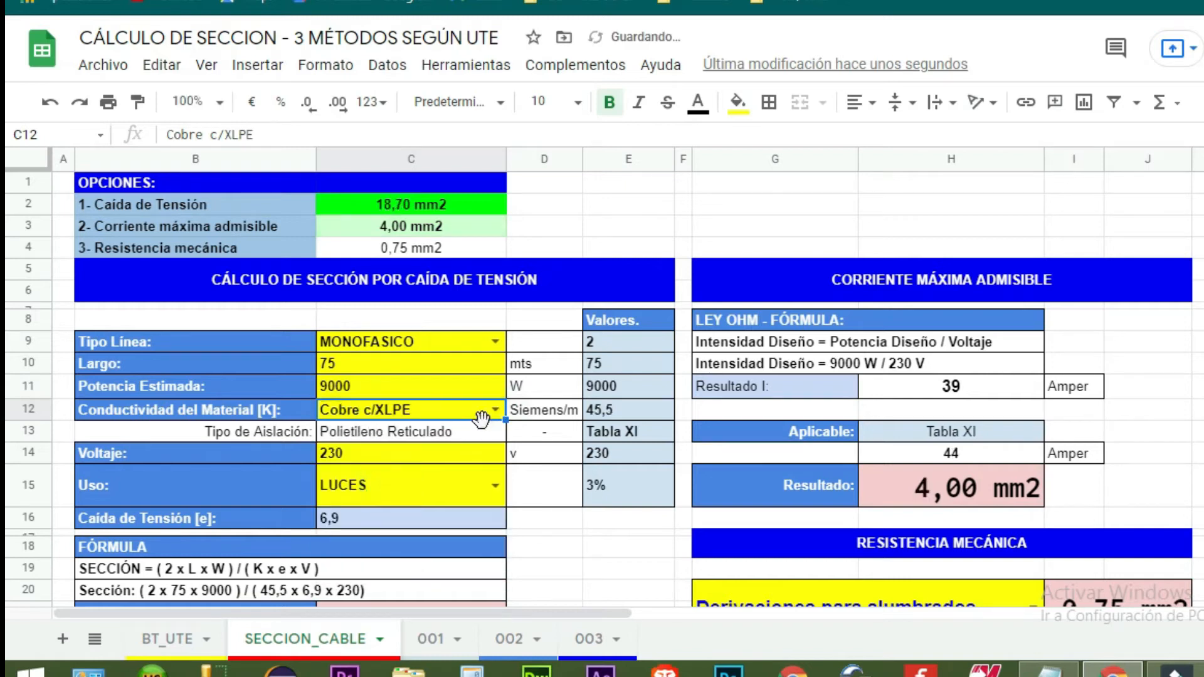
{"action": "left_click", "coordinate": [494, 413]}
{"action": "left_click", "coordinate": [374, 514]}
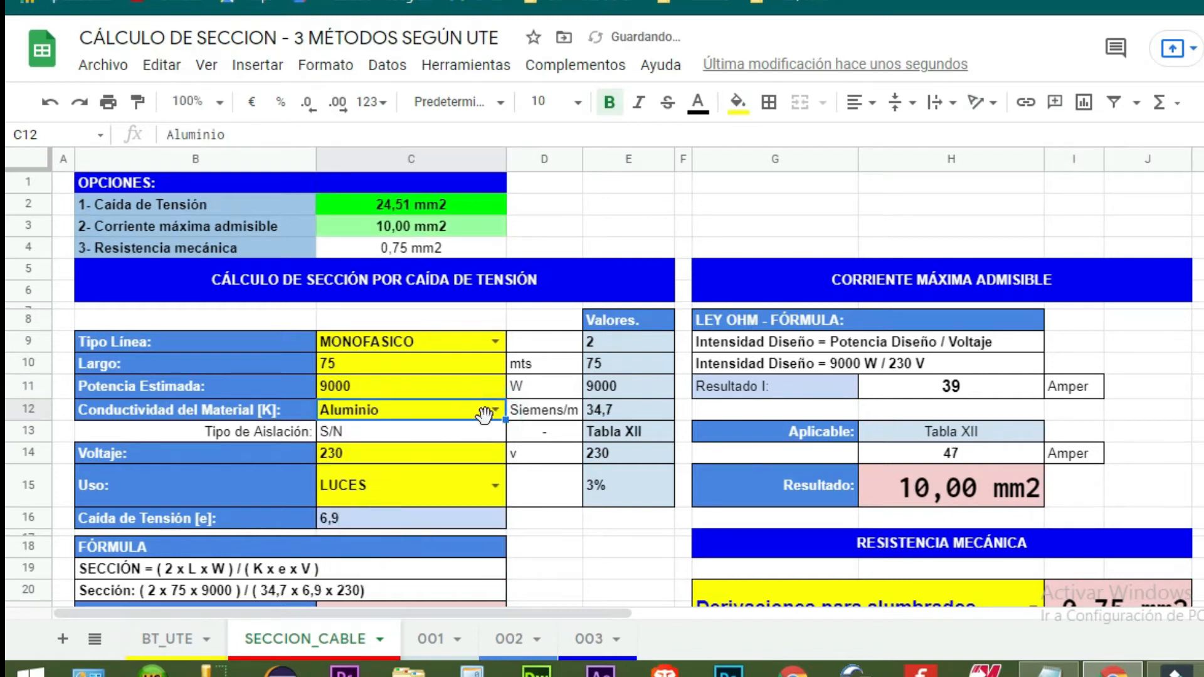
{"action": "left_click", "coordinate": [495, 409]}
{"action": "left_click", "coordinate": [349, 540]}
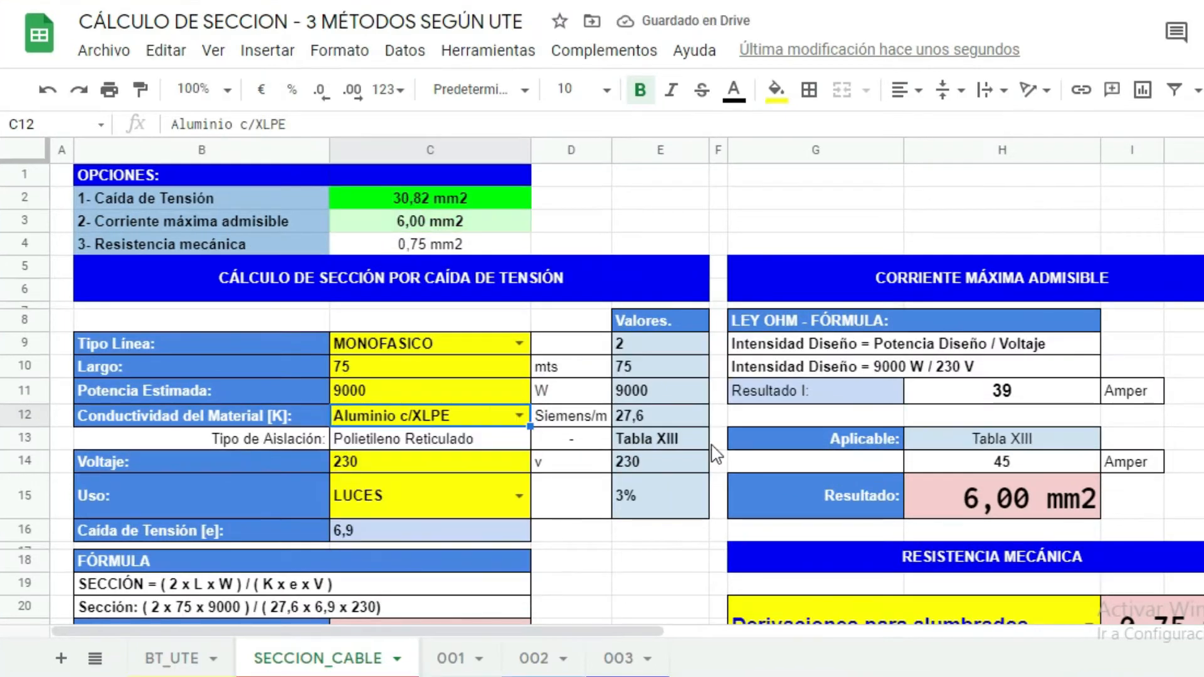
Step: Set the Largo to 50 m, the Potencia Estimada to 5000 W and the Voltaje to 400 V
{"action": "type", "text": "500"}
{"action": "left_click", "coordinate": [398, 459]}
{"action": "type", "text": "400"}
{"action": "key", "text": "Return"}
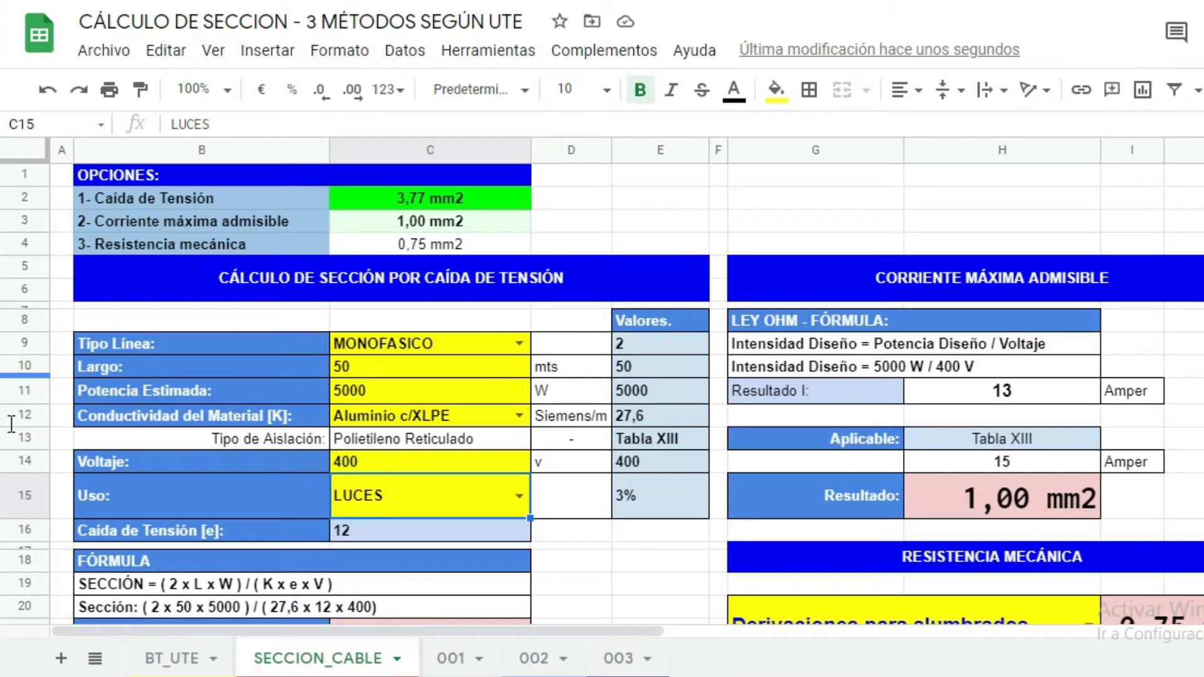
Step: Examine the full section lookup formula in H15, highlighting its TABLA X MONOFASICO and TRIFASICO lines, and leave it unedited
{"action": "left_click", "coordinate": [1028, 462]}
{"action": "left_click", "coordinate": [1016, 498]}
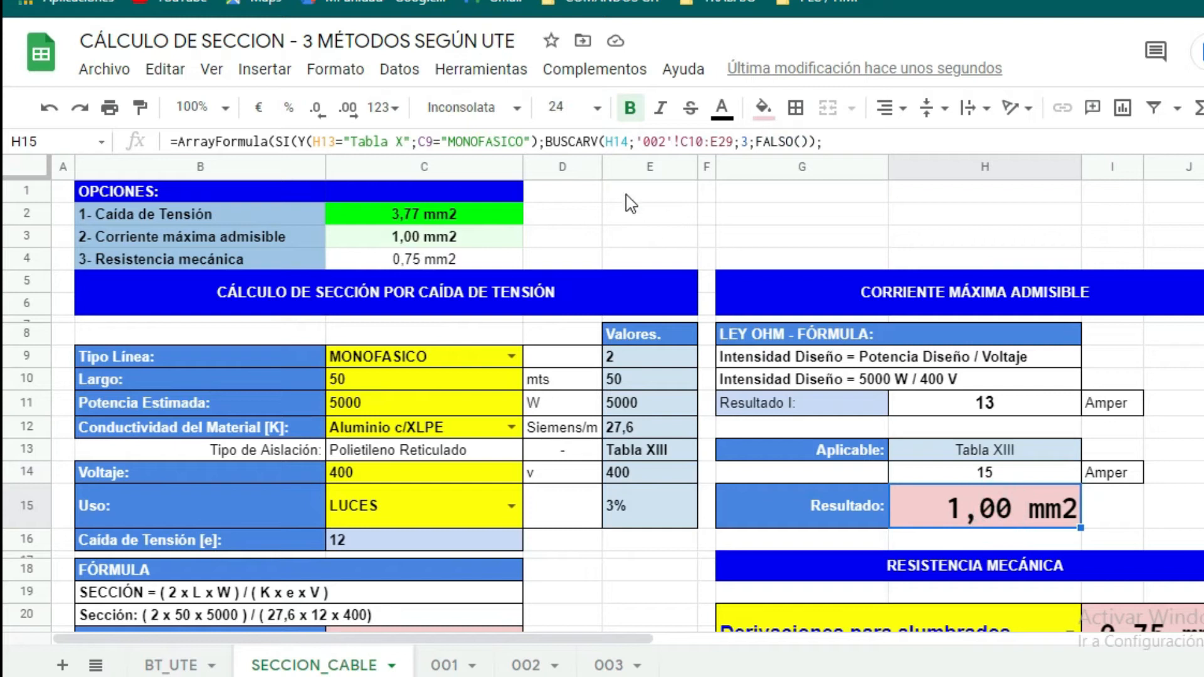
{"action": "left_click_drag", "start_coordinate": [615, 152], "coordinate": [601, 370]}
{"action": "left_click", "coordinate": [833, 309]}
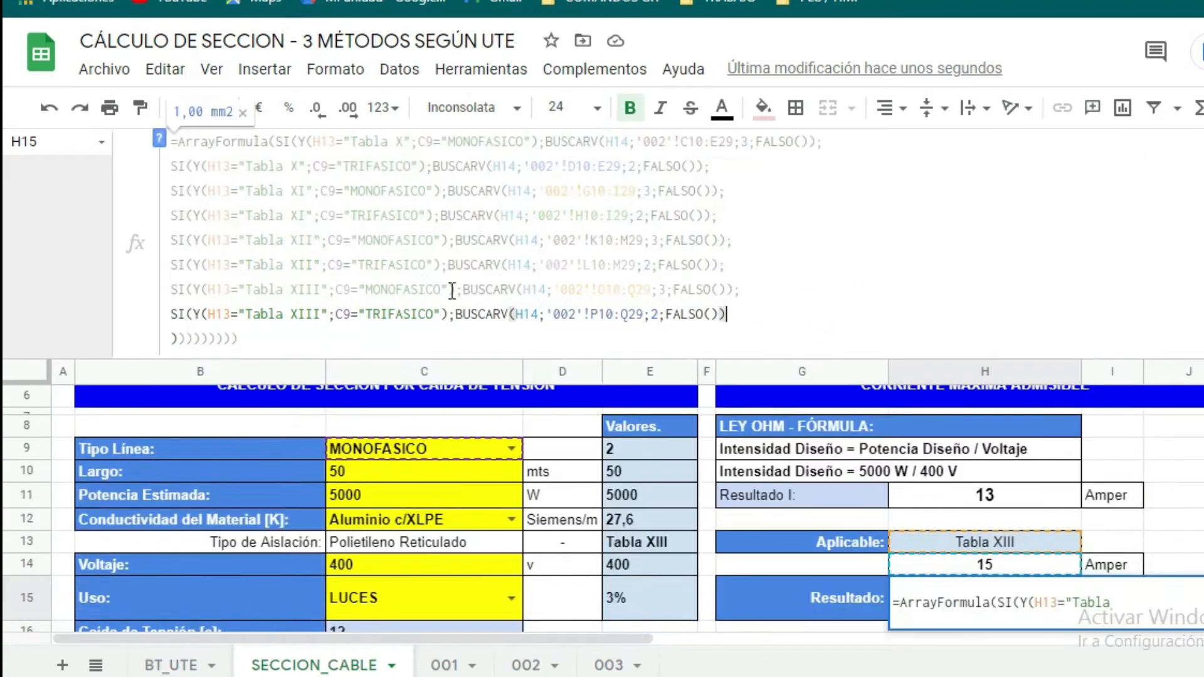
{"action": "left_click_drag", "start_coordinate": [834, 147], "coordinate": [171, 141]}
{"action": "left_click", "coordinate": [780, 233]}
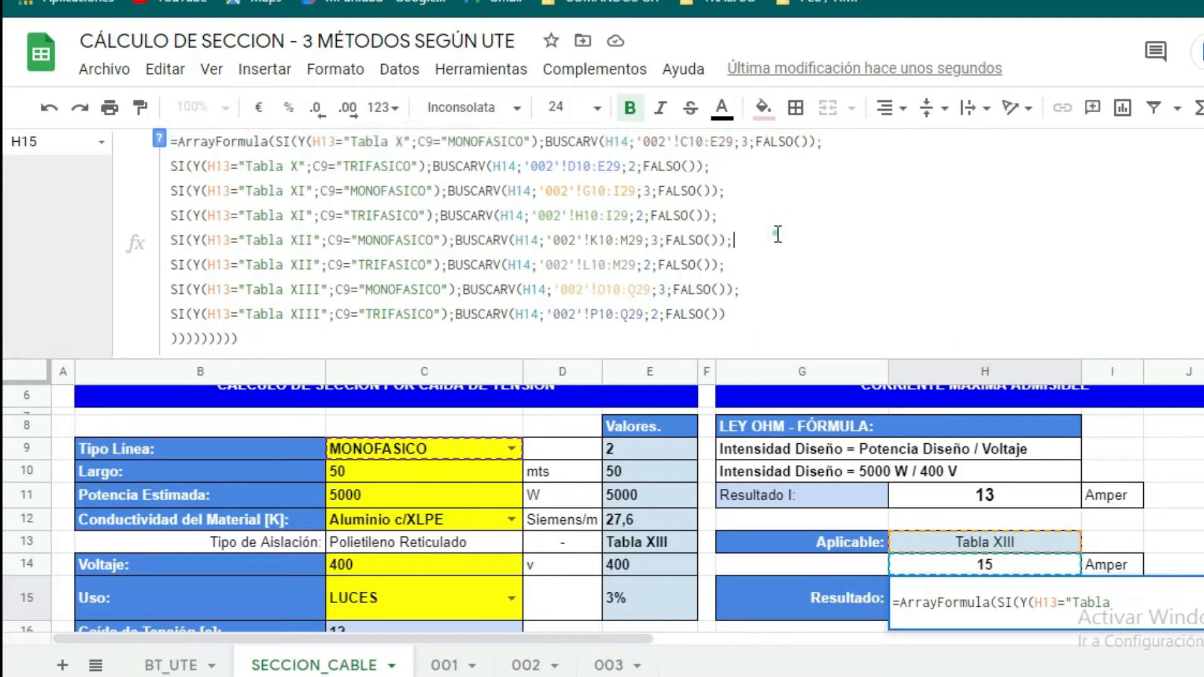
{"action": "left_click_drag", "start_coordinate": [714, 165], "coordinate": [170, 166]}
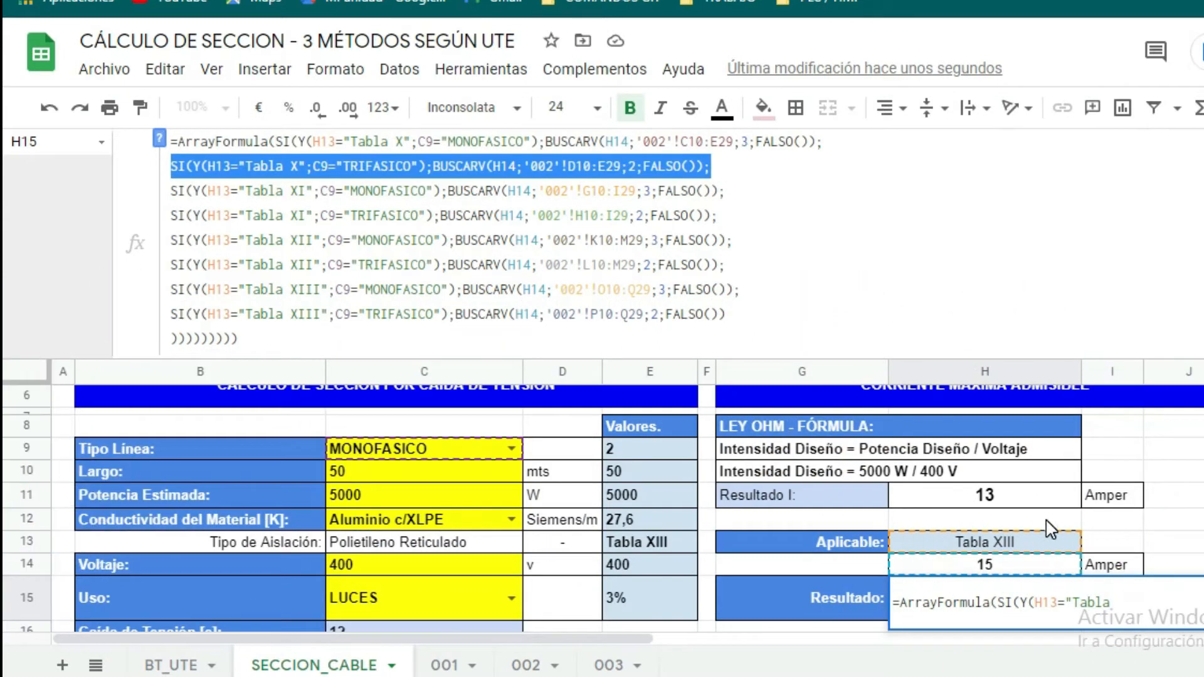
{"action": "key", "text": "Return"}
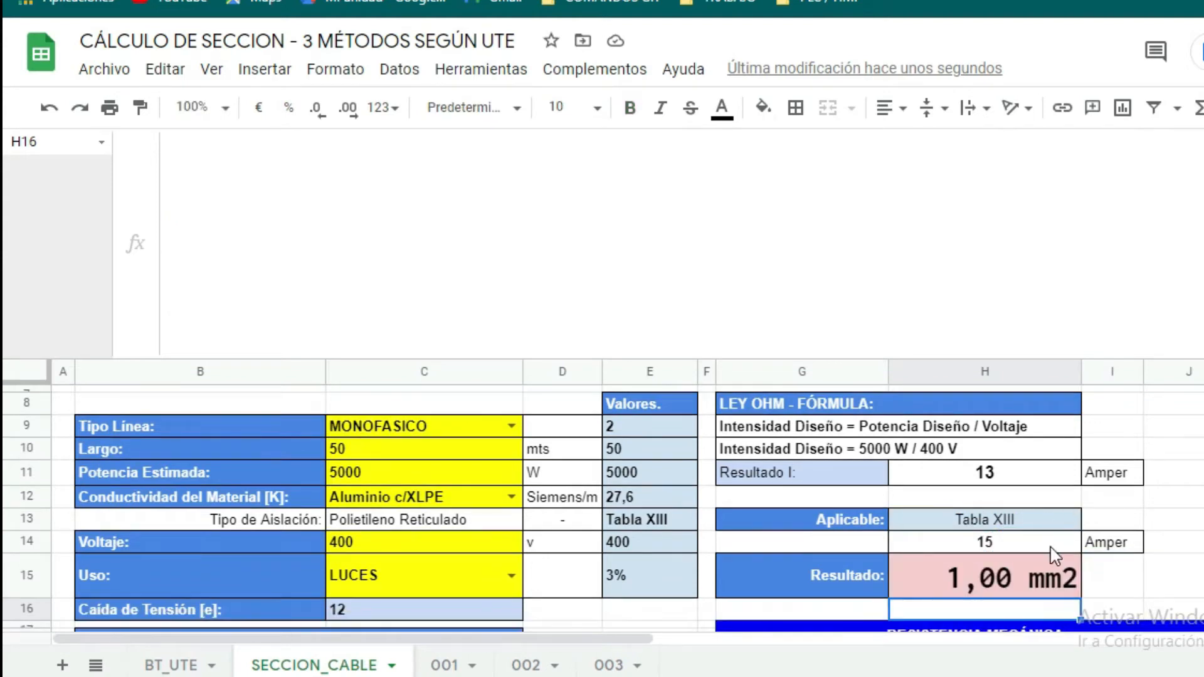
Step: Examine the complete admissible-current formula in H14, including its Tabla X TRIFASICO line, and the design-current formula in H11
{"action": "scroll", "coordinate": [1056, 555], "scroll_direction": "down", "scroll_amount": 1}
{"action": "left_click_drag", "start_coordinate": [529, 352], "coordinate": [556, 199]}
{"action": "scroll", "coordinate": [1024, 414], "scroll_direction": "up", "scroll_amount": 2}
{"action": "left_click", "coordinate": [1035, 453]}
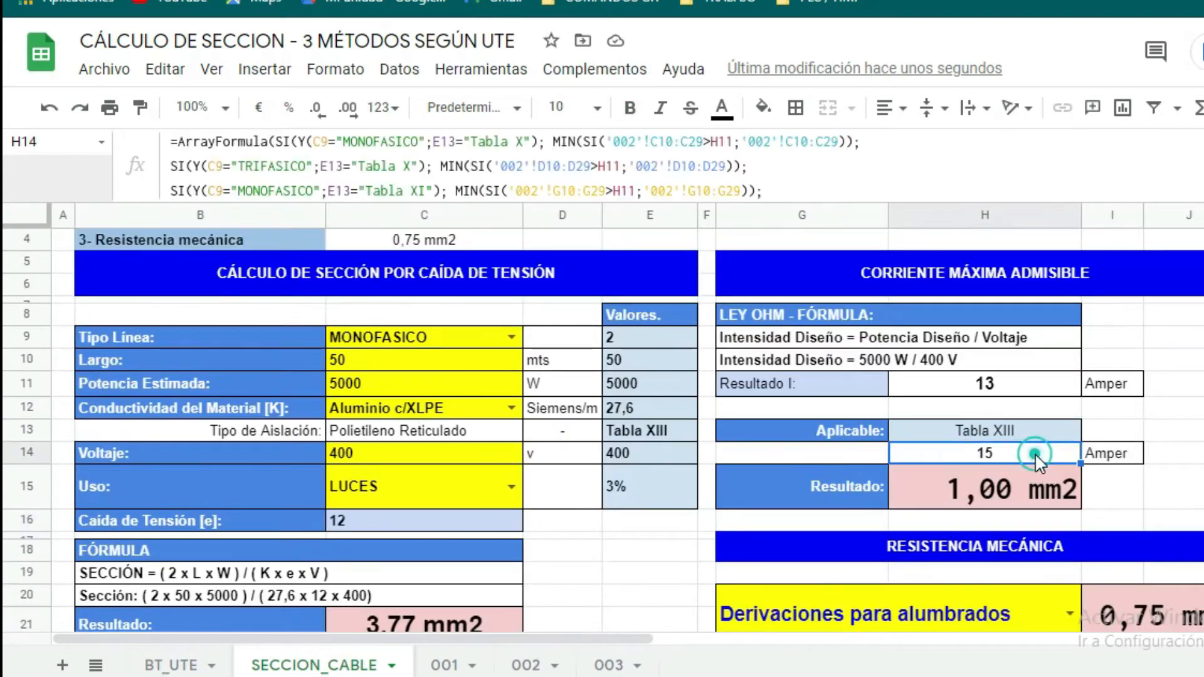
{"action": "left_click_drag", "start_coordinate": [505, 202], "coordinate": [502, 370]}
{"action": "left_click_drag", "start_coordinate": [250, 338], "coordinate": [157, 143]}
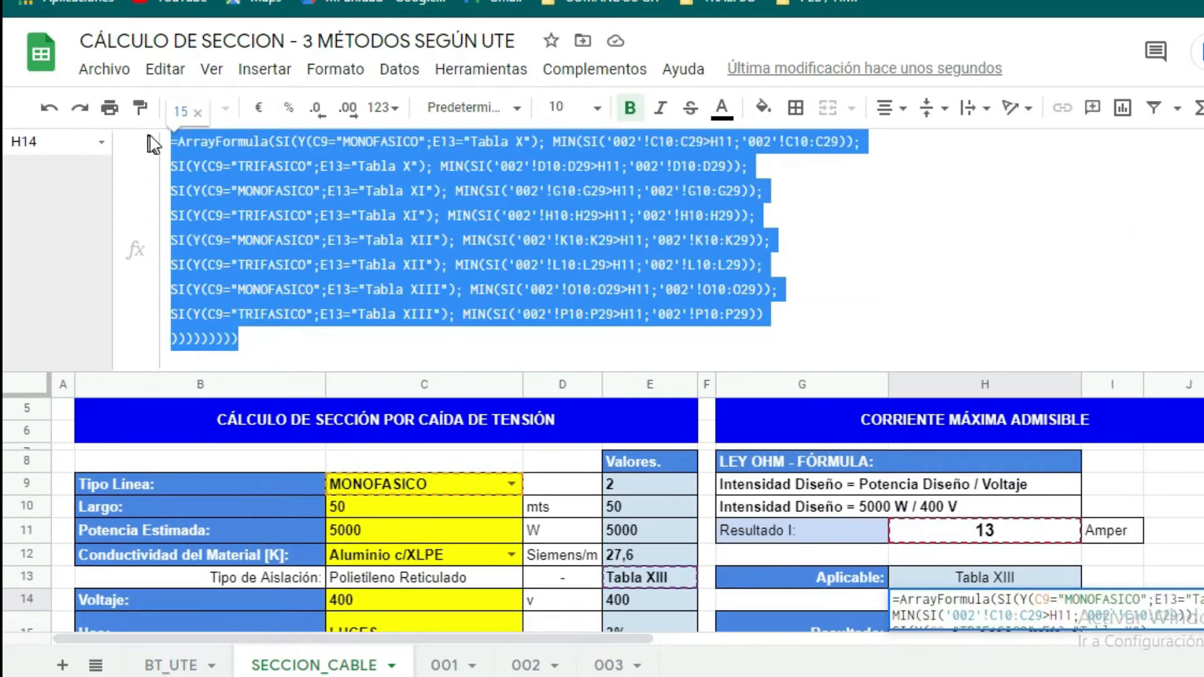
{"action": "left_click", "coordinate": [923, 215]}
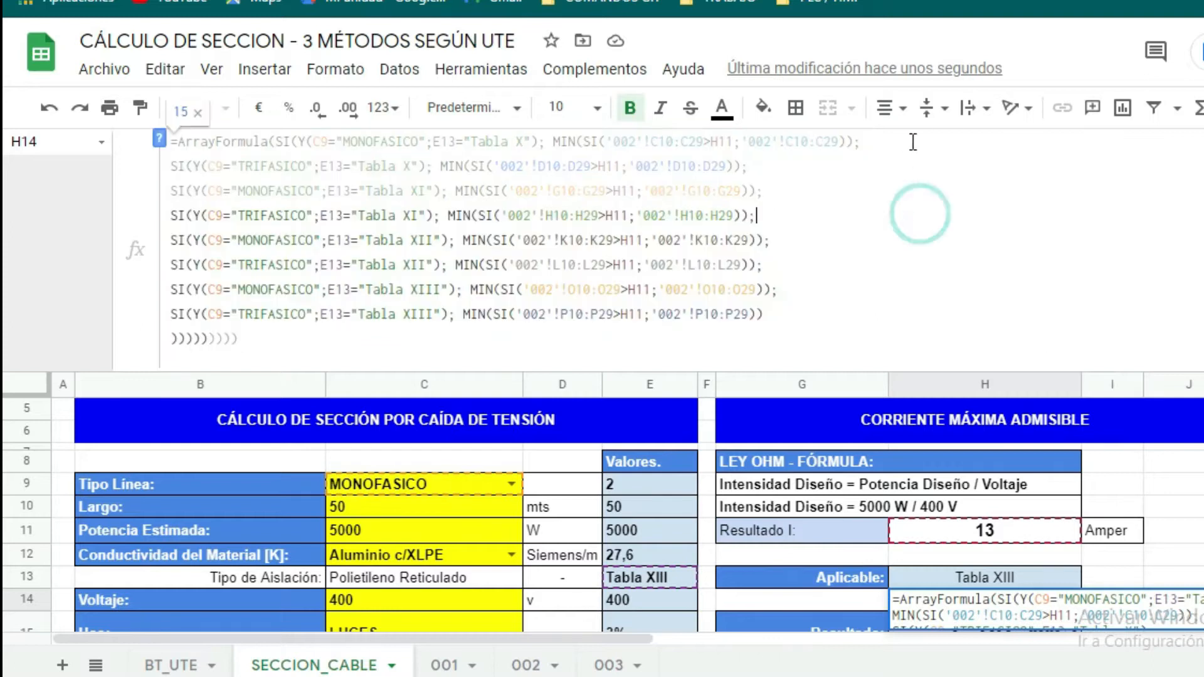
{"action": "left_click_drag", "start_coordinate": [753, 167], "coordinate": [168, 166]}
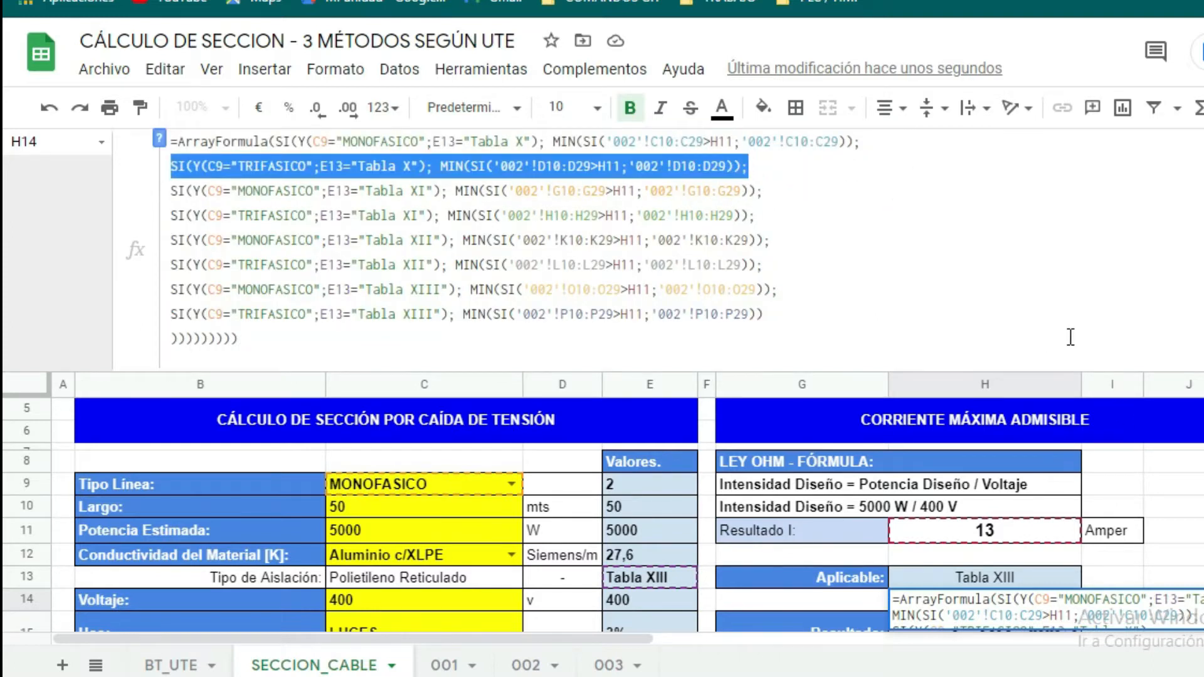
{"action": "key", "text": "Return"}
{"action": "left_click_drag", "start_coordinate": [678, 370], "coordinate": [724, 160]}
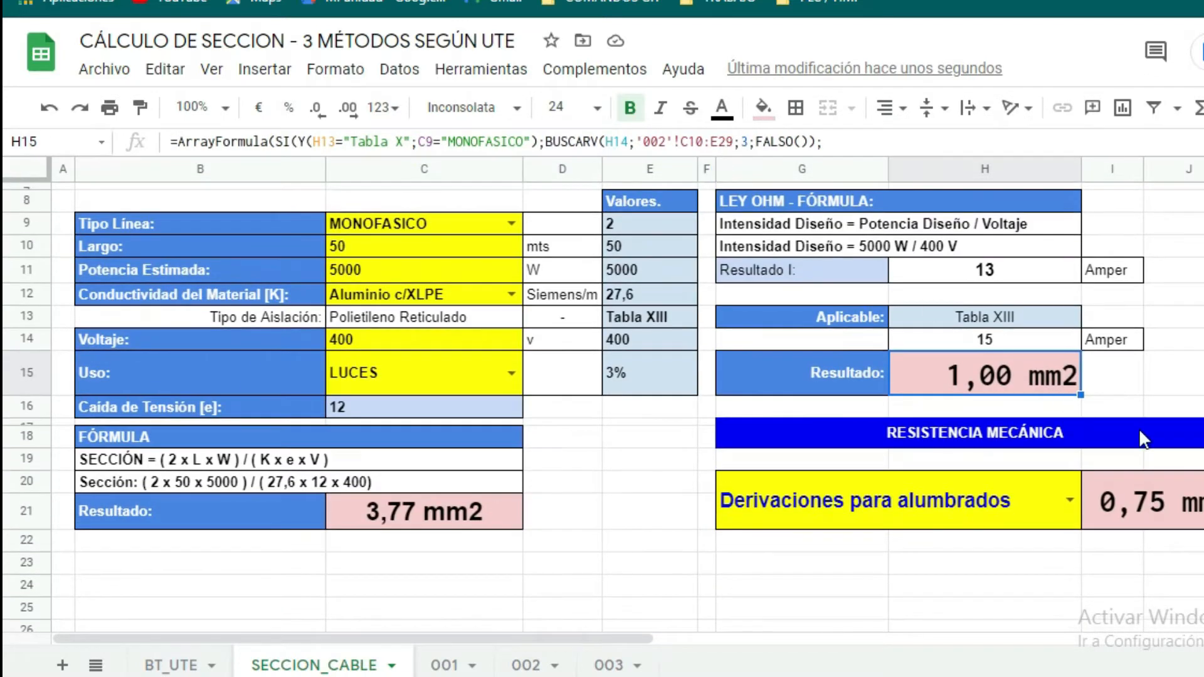
{"action": "scroll", "coordinate": [1140, 431], "scroll_direction": "up", "scroll_amount": 2}
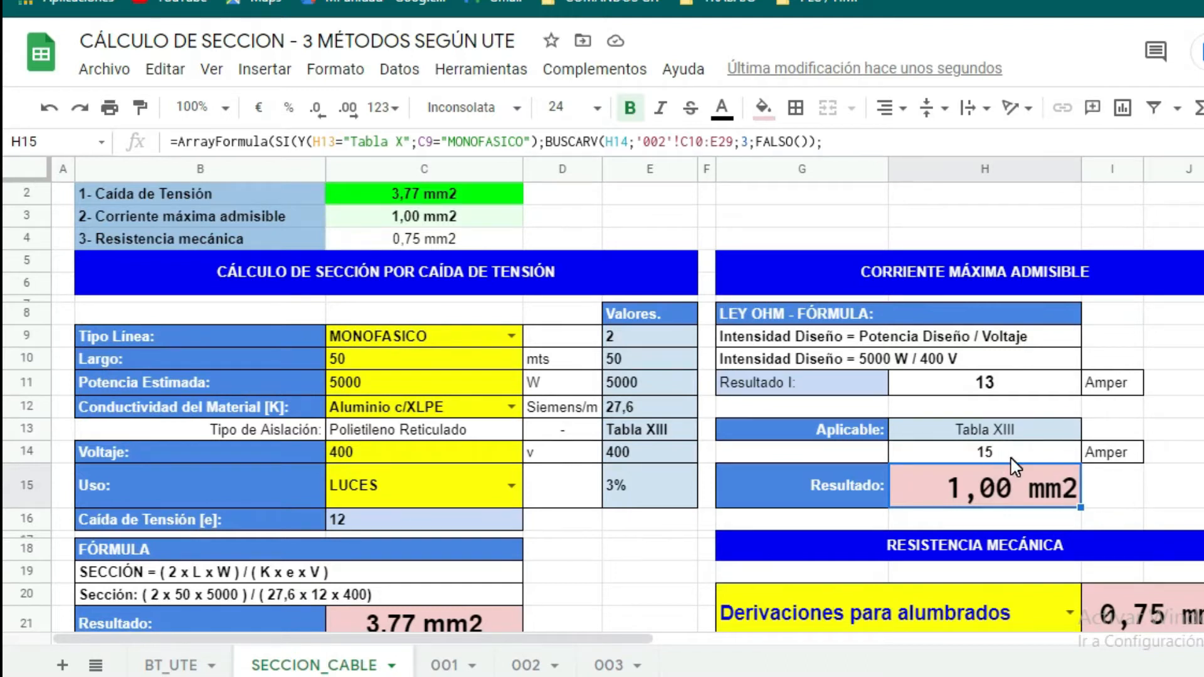
{"action": "left_click", "coordinate": [1014, 383]}
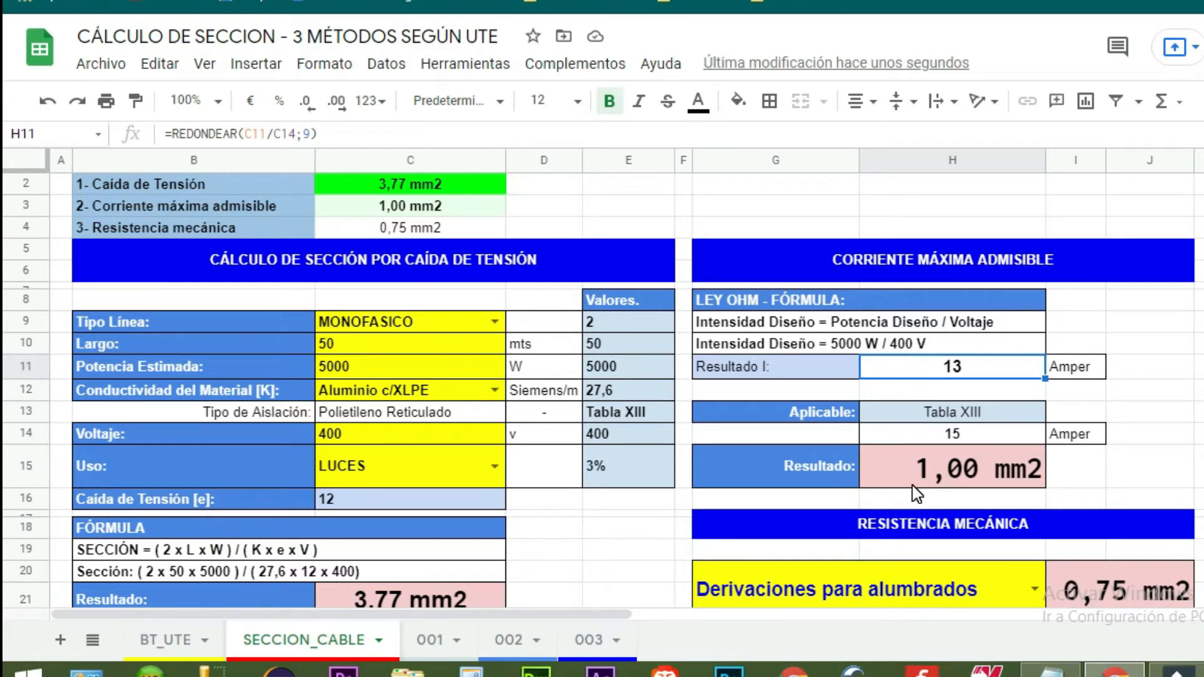
Step: Move sheet 002 ahead of sheet 001 and return to the SECCION_CABLE sheet
{"action": "scroll", "coordinate": [465, 376], "scroll_direction": "down", "scroll_amount": 1}
{"action": "left_click_drag", "start_coordinate": [495, 641], "coordinate": [411, 645]}
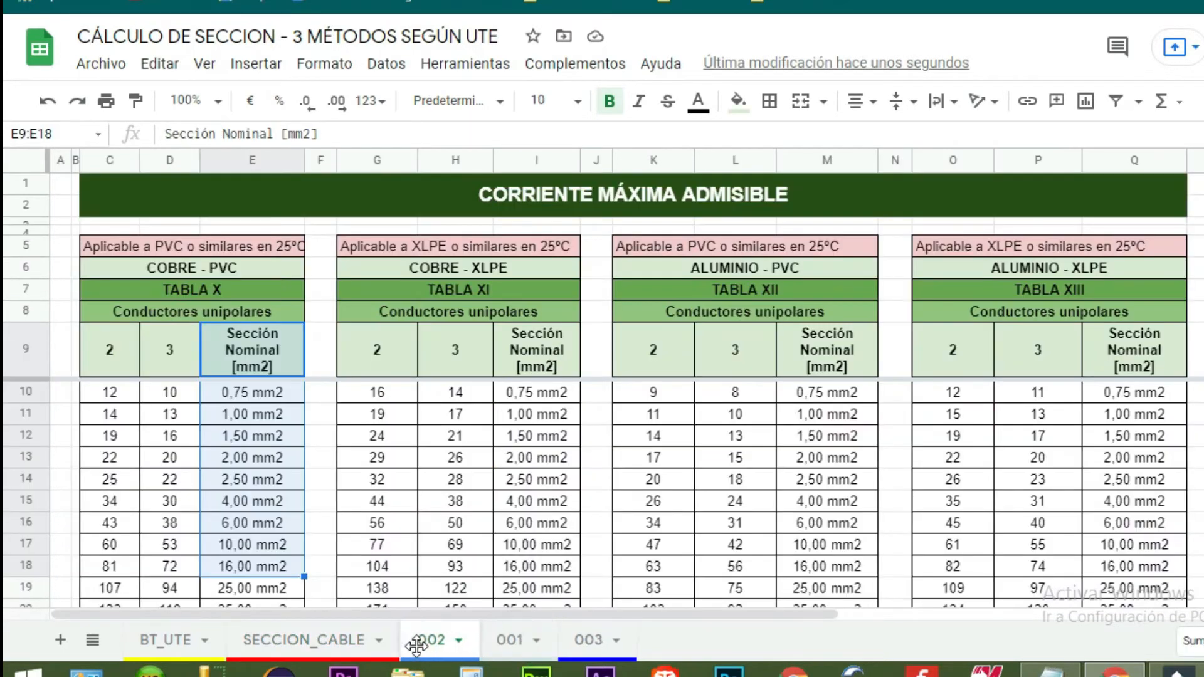
{"action": "left_click", "coordinate": [302, 645]}
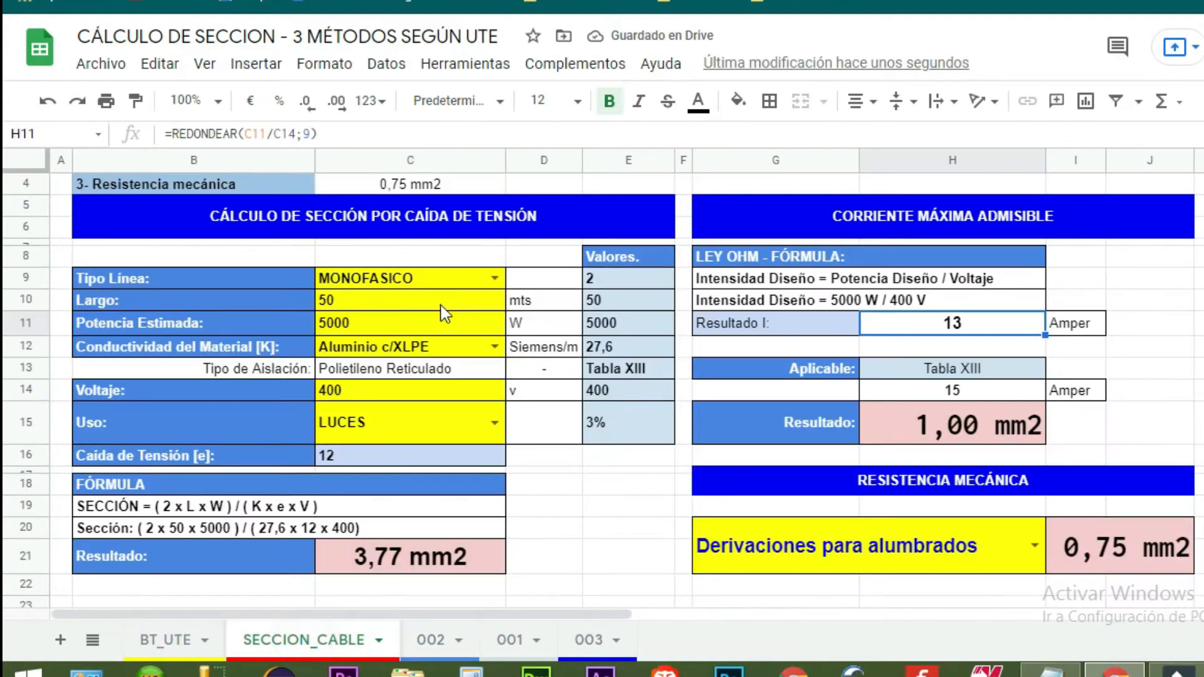
Step: Set the Potencia Estimada to 9000 W, the Conductividad del Material to Cobre and the Voltaje to 230 V
{"action": "left_click", "coordinate": [433, 322]}
{"action": "type", "text": "9000"}
{"action": "key", "text": "Return"}
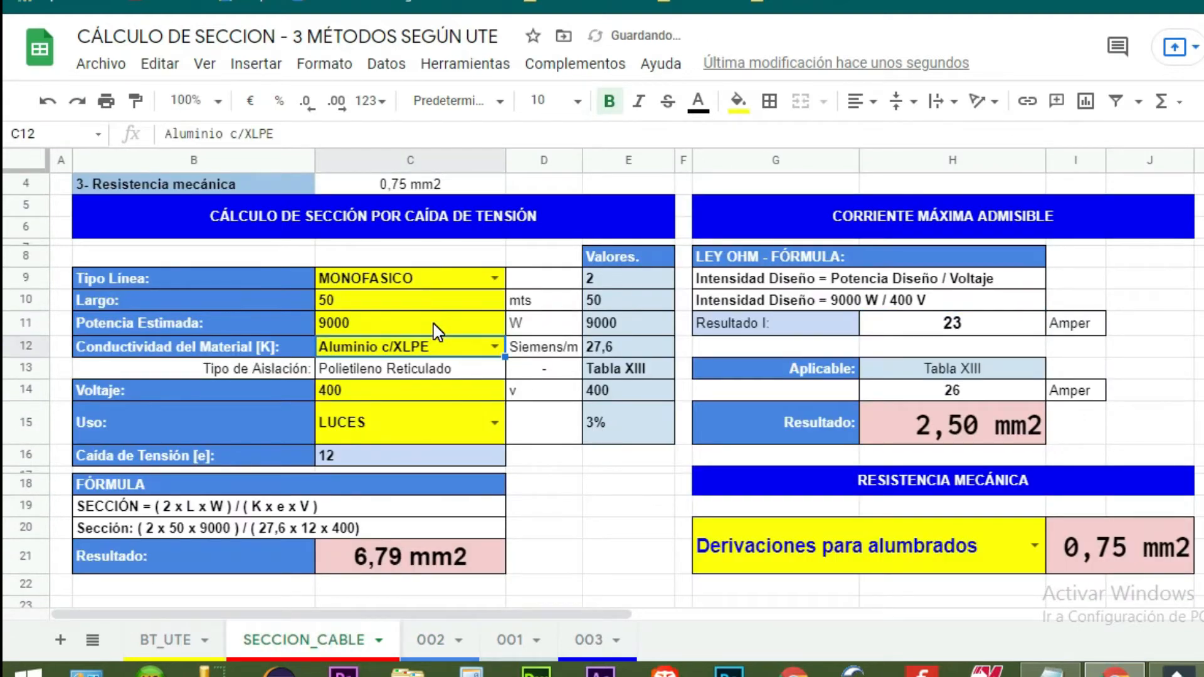
{"action": "left_click", "coordinate": [495, 347]}
{"action": "left_click", "coordinate": [361, 374]}
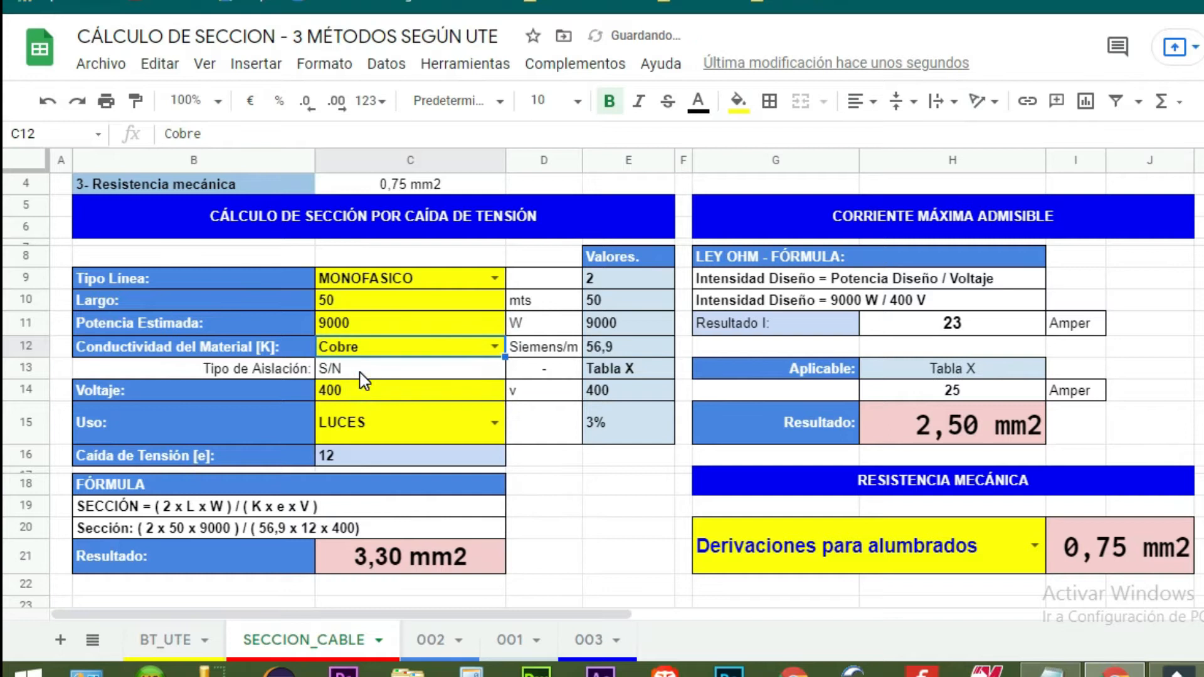
{"action": "left_click", "coordinate": [437, 390]}
{"action": "type", "text": "230"}
{"action": "left_click", "coordinate": [573, 557]}
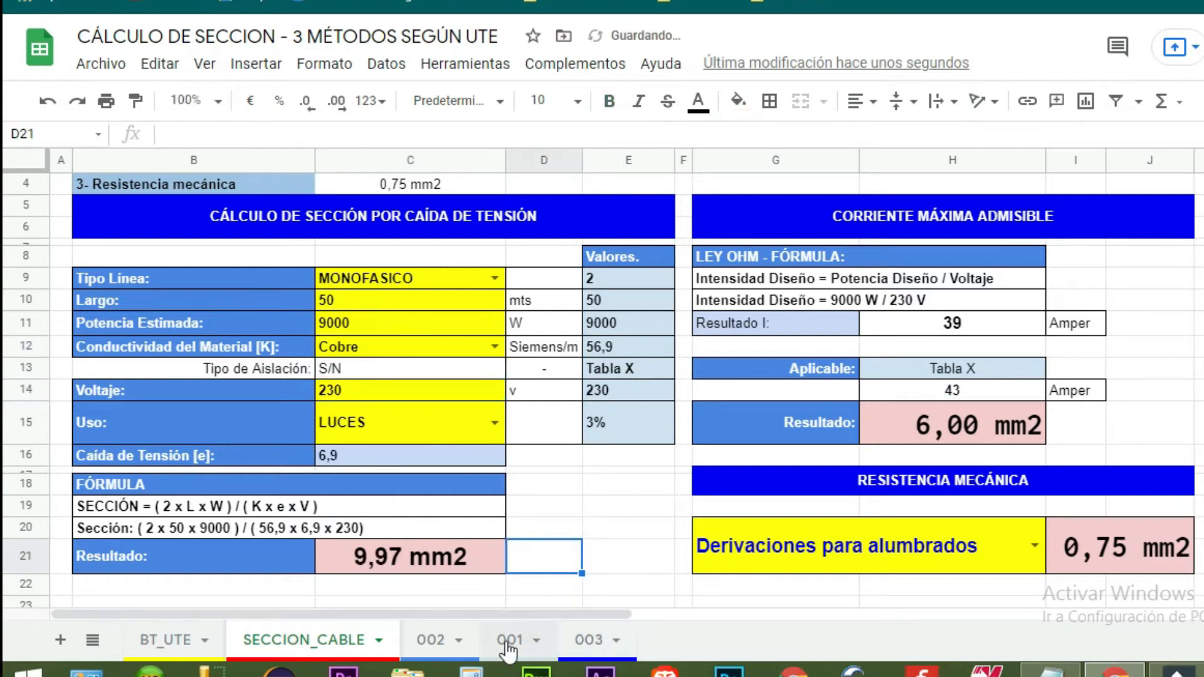
Step: Check the admissible current in H14 against the 2-conductor column of TABLA X on sheet 002 and find its matching nominal section
{"action": "left_click", "coordinate": [430, 643]}
{"action": "left_click", "coordinate": [329, 639]}
{"action": "left_click", "coordinate": [431, 639]}
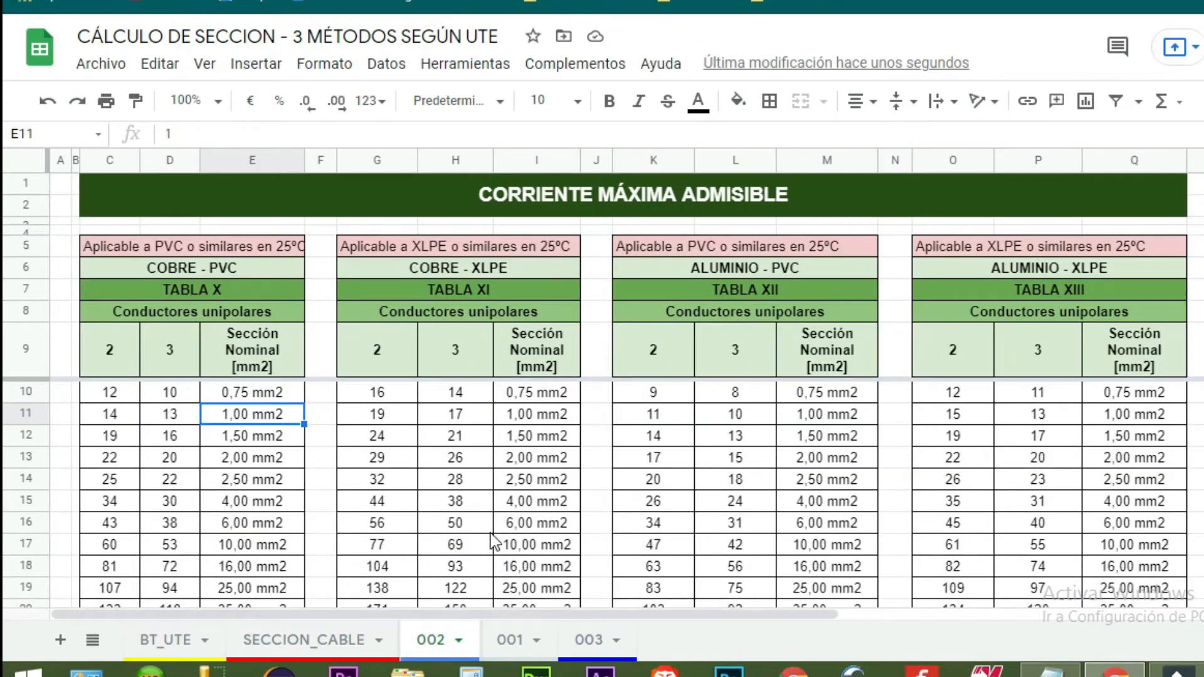
{"action": "left_click", "coordinate": [353, 652]}
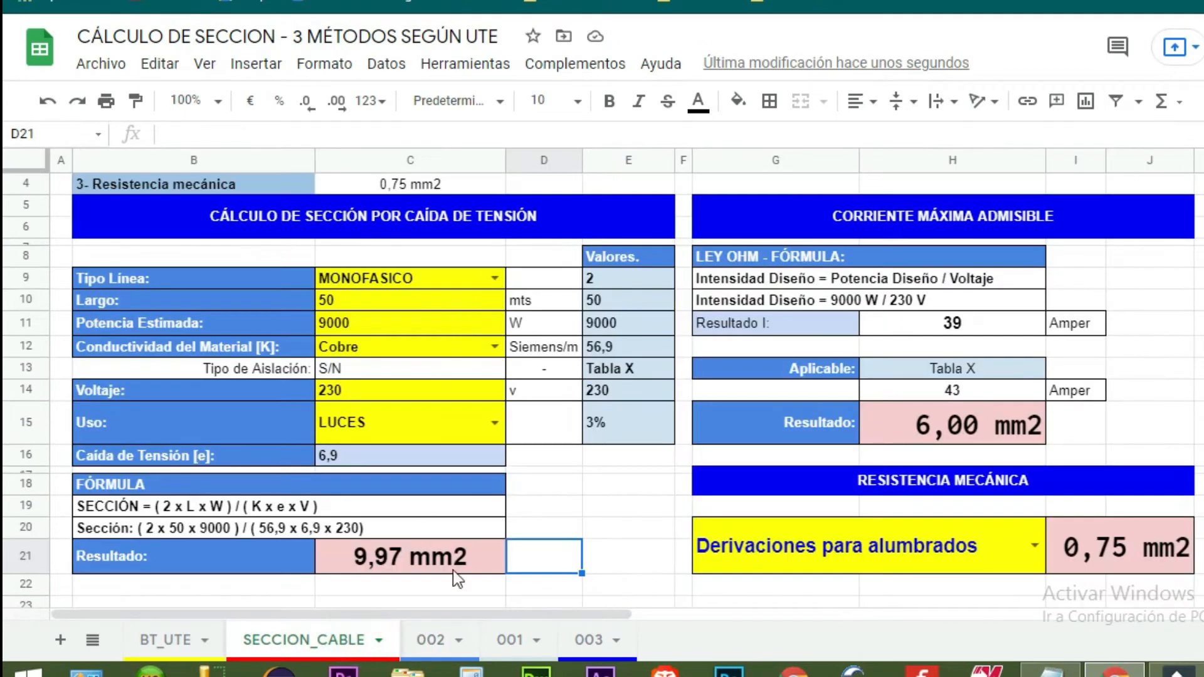
{"action": "left_click", "coordinate": [420, 400]}
{"action": "left_click", "coordinate": [891, 395]}
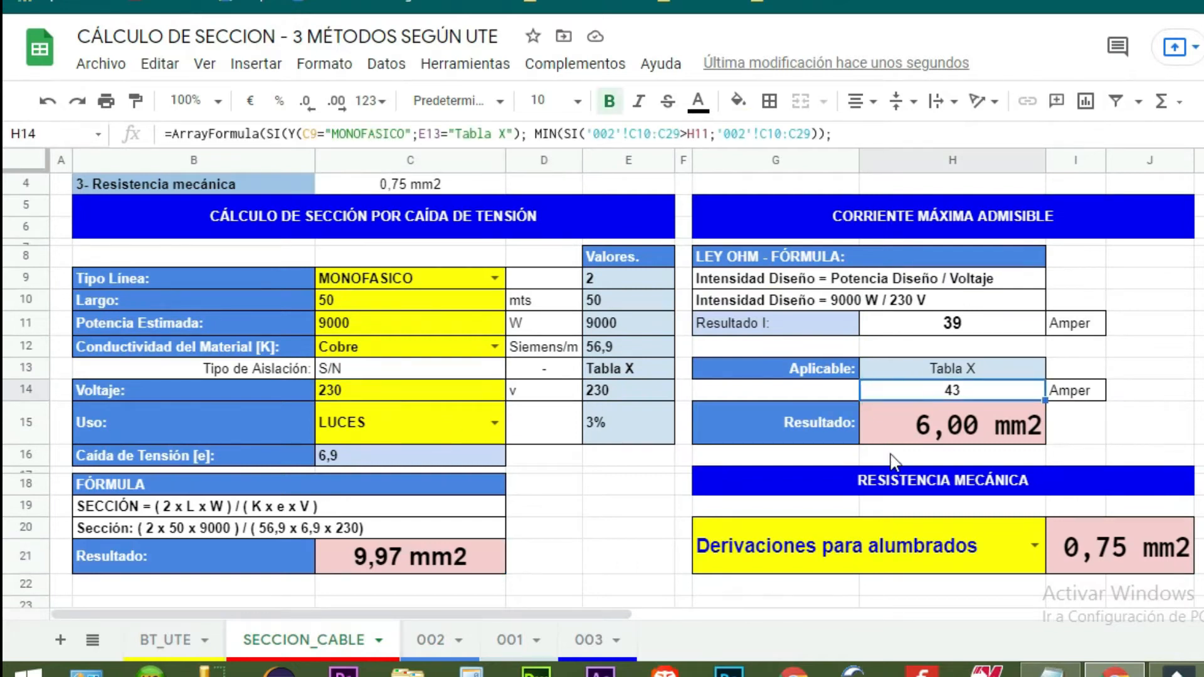
{"action": "left_click", "coordinate": [420, 646]}
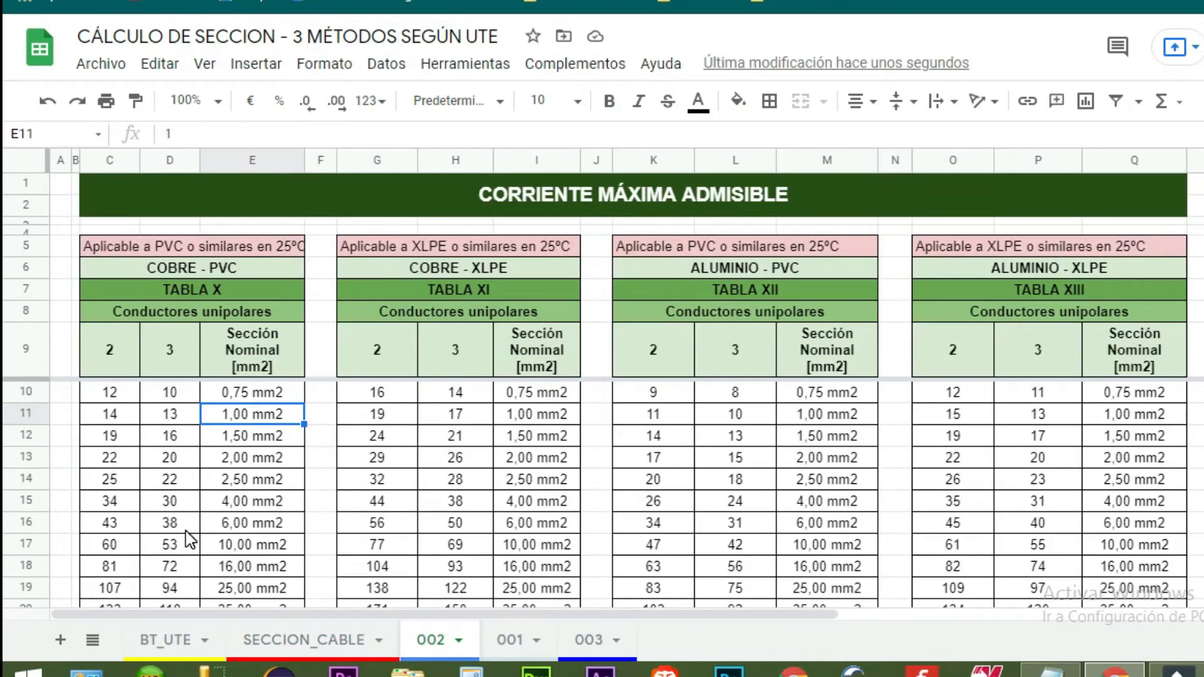
{"action": "left_click", "coordinate": [103, 523]}
{"action": "left_click", "coordinate": [284, 525]}
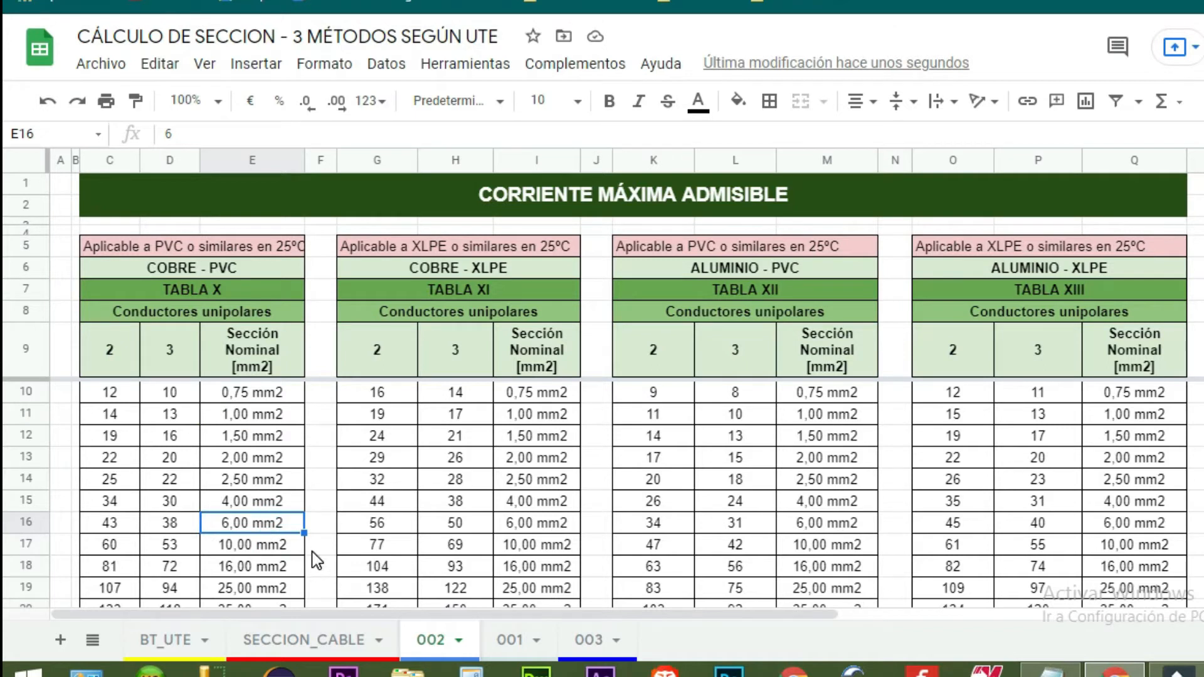
Step: Return to the SECCION_CABLE sheet and set the Tipo Línea to TRIFASICO
{"action": "left_click", "coordinate": [169, 651]}
{"action": "left_click", "coordinate": [295, 650]}
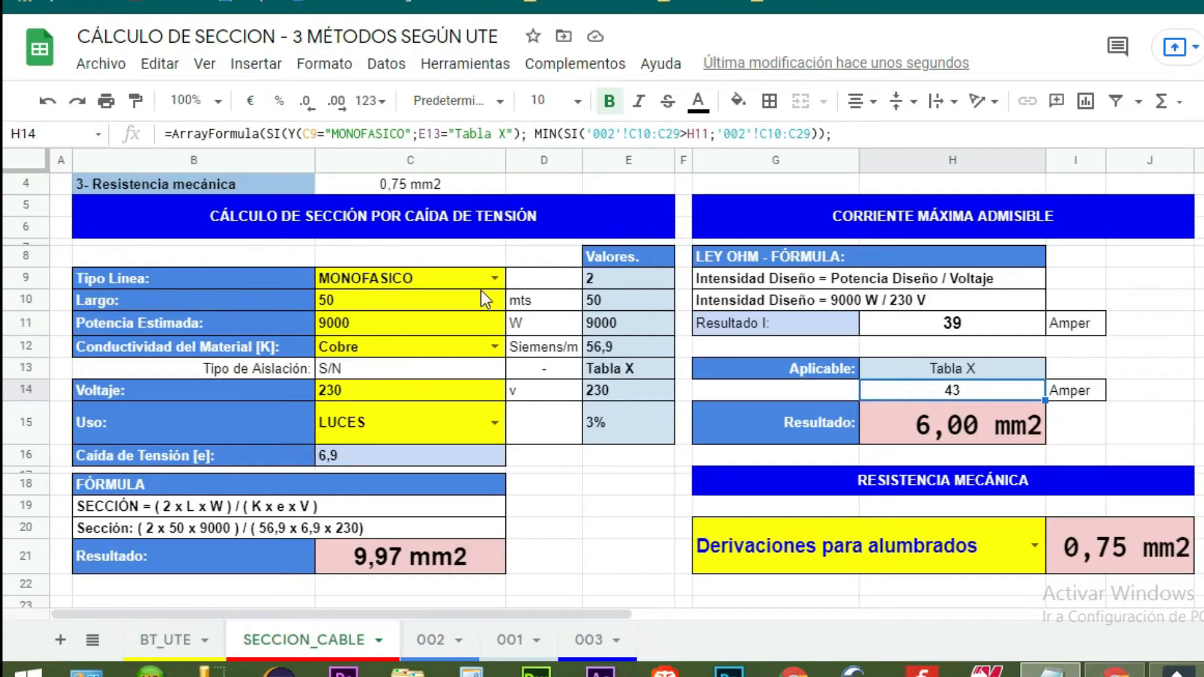
{"action": "left_click", "coordinate": [495, 278]}
{"action": "left_click", "coordinate": [398, 304]}
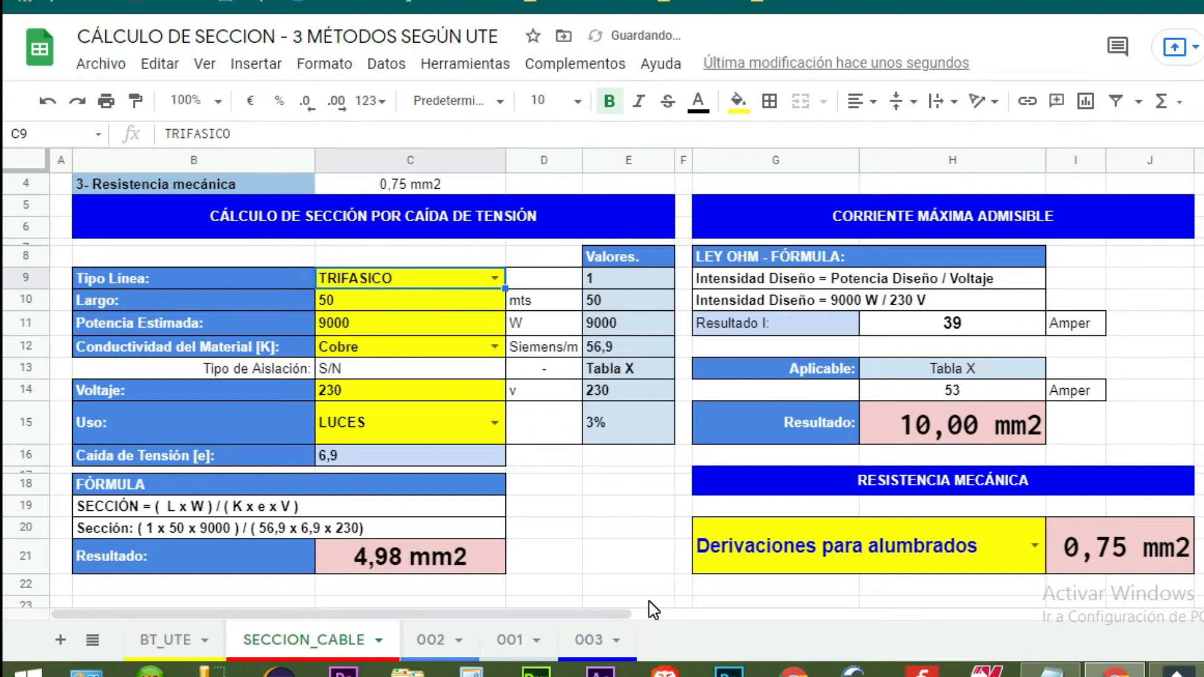
Step: Check the three-phase admissible current and its nominal section in the 3-conductor column of TABLA X on sheet 002, then return to SECCION_CABLE
{"action": "left_click", "coordinate": [428, 641]}
{"action": "left_click", "coordinate": [254, 544]}
{"action": "left_click", "coordinate": [190, 548]}
{"action": "left_click", "coordinate": [347, 640]}
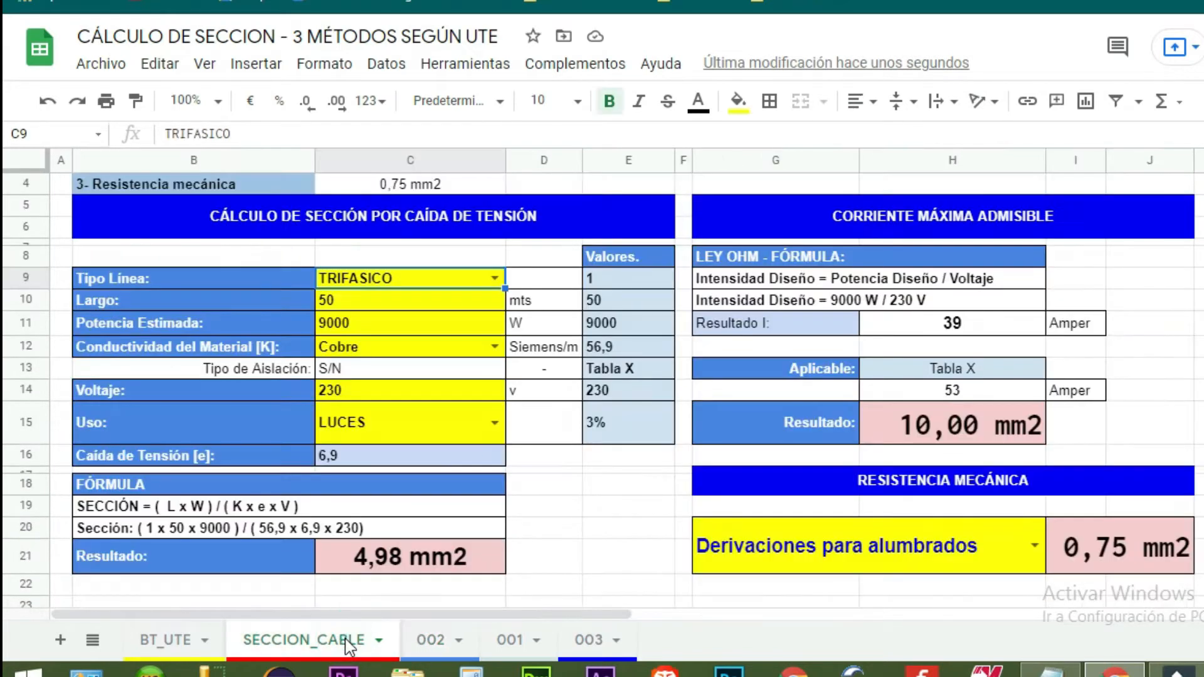
Step: Set the Tipo Línea to MONOFASICO, the Conductividad del Material to Cobre c/PVC and the Voltaje to 400 V
{"action": "left_click", "coordinate": [494, 278]}
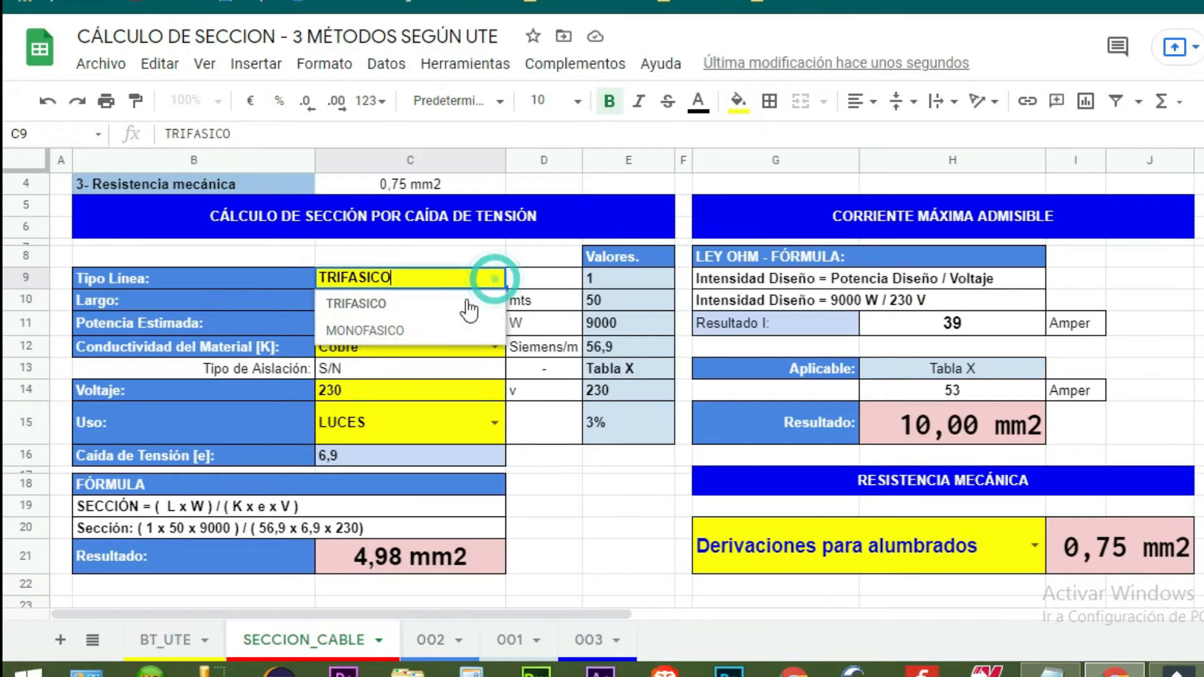
{"action": "left_click", "coordinate": [379, 331]}
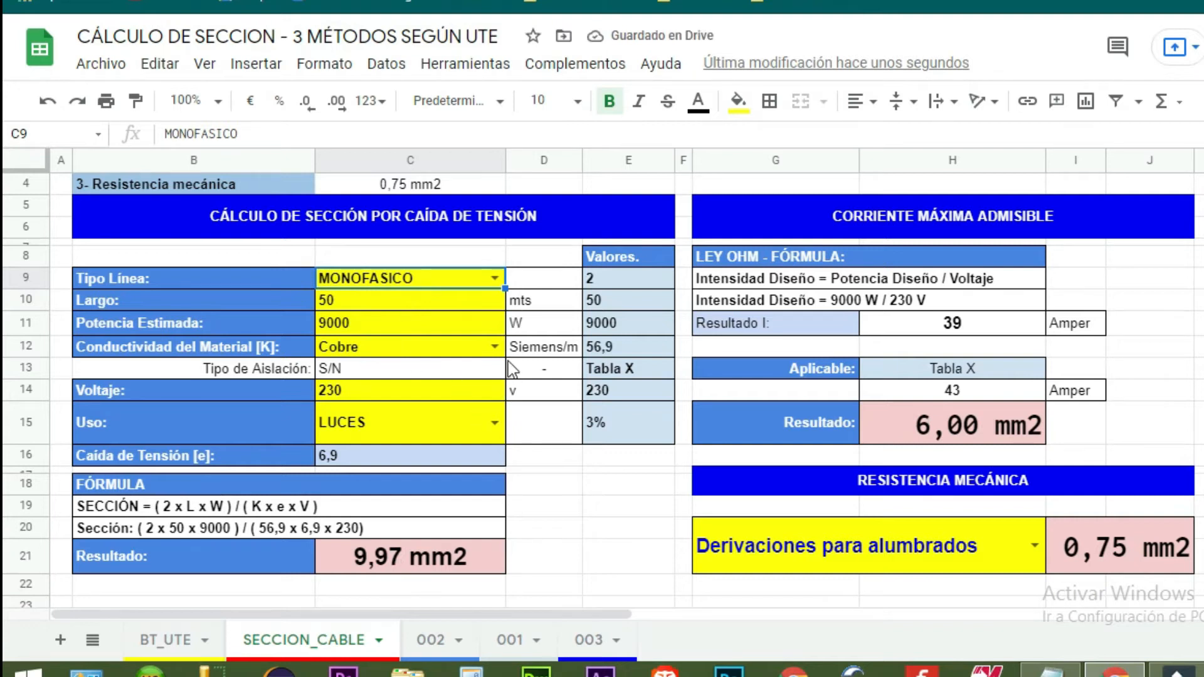
{"action": "left_click", "coordinate": [495, 346]}
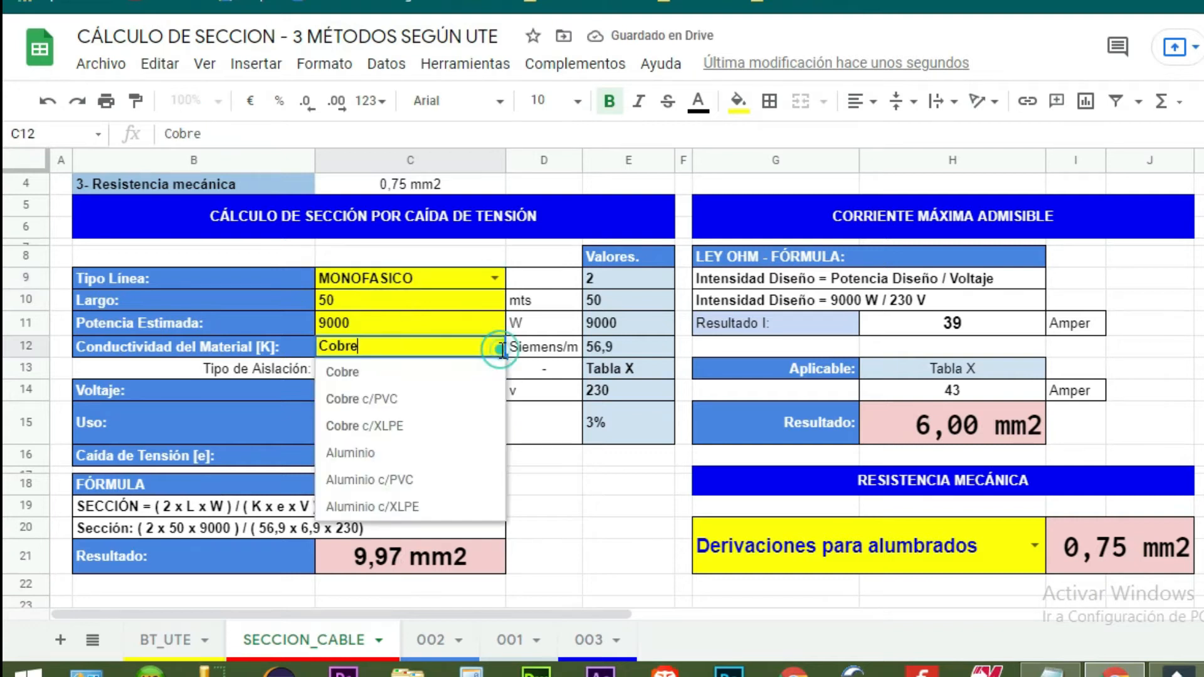
{"action": "left_click", "coordinate": [384, 402]}
{"action": "left_click", "coordinate": [416, 390]}
{"action": "type", "text": "400"}
{"action": "key", "text": "Return"}
Step: Inspect the section formula in H15 and the current formula in H14, and find the matching nominal section in TABLA X on sheet 002
{"action": "left_click", "coordinate": [941, 440]}
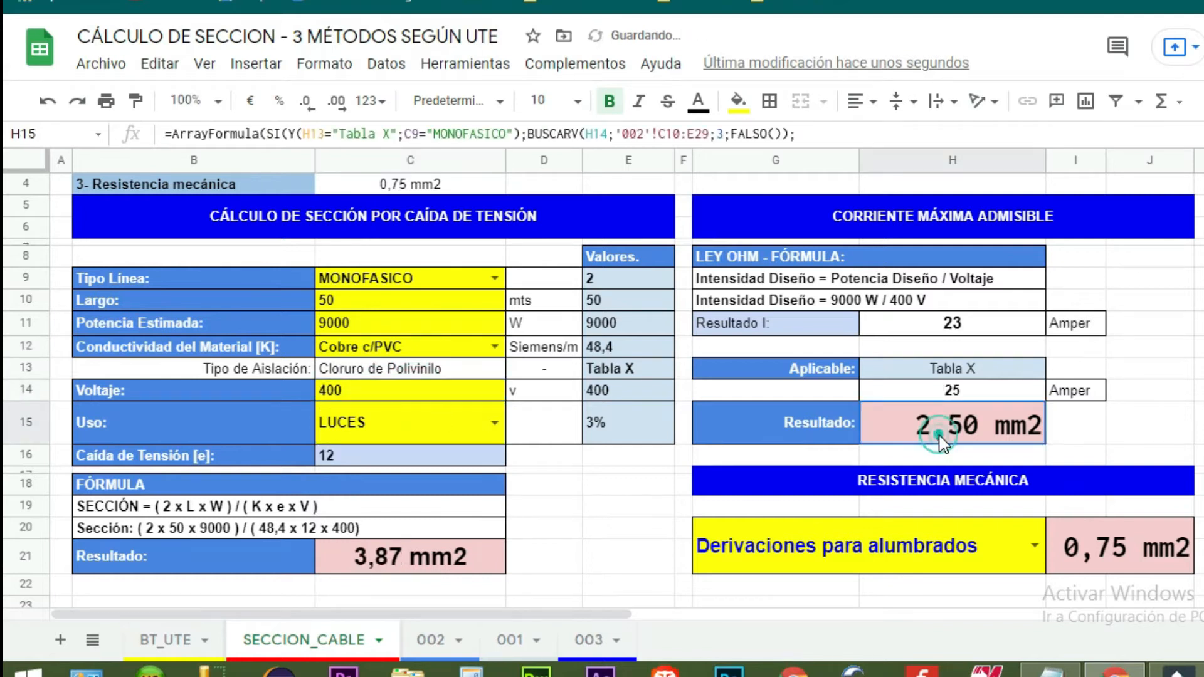
{"action": "left_click", "coordinate": [985, 393]}
{"action": "left_click", "coordinate": [433, 641]}
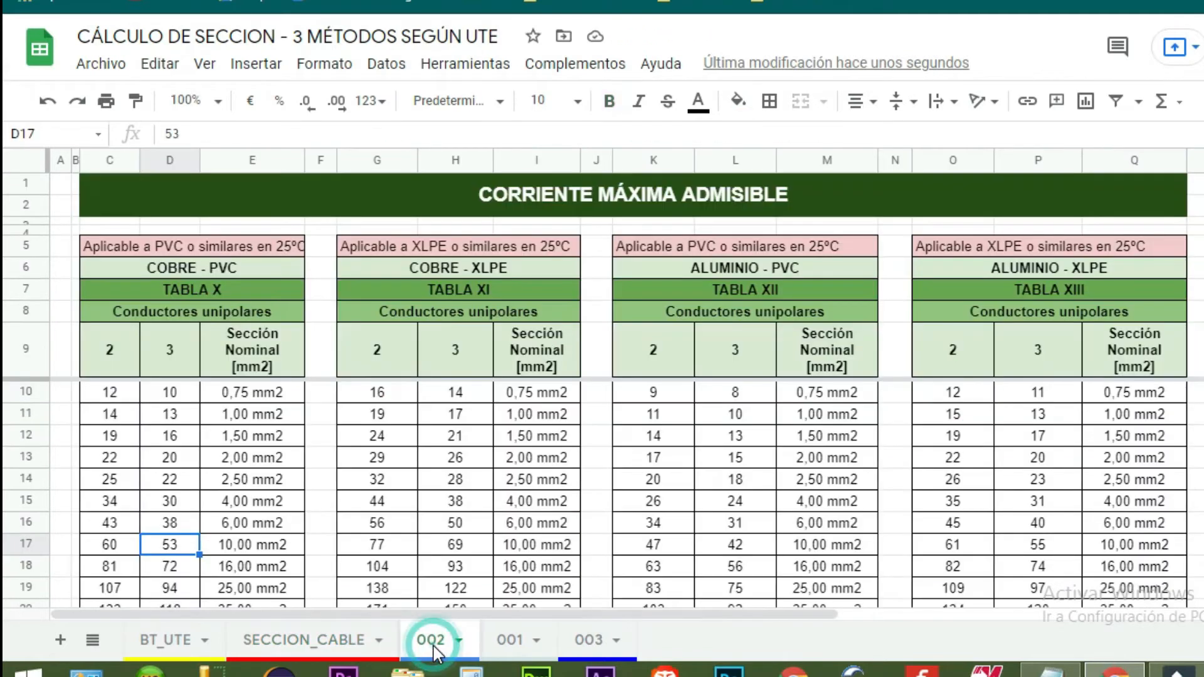
{"action": "left_click", "coordinate": [236, 481]}
{"action": "left_click", "coordinate": [314, 641]}
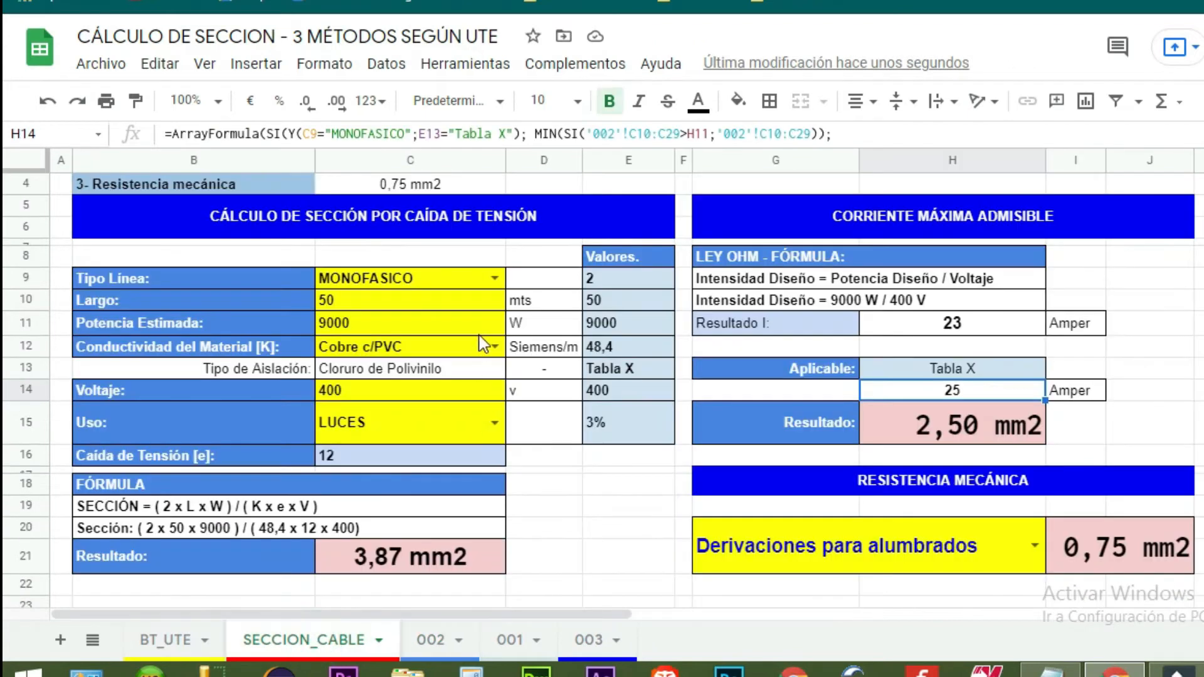
Step: Set the Conductividad del Material to Cobre c/XLPE and the Voltaje to 230 V
{"action": "left_click", "coordinate": [462, 330]}
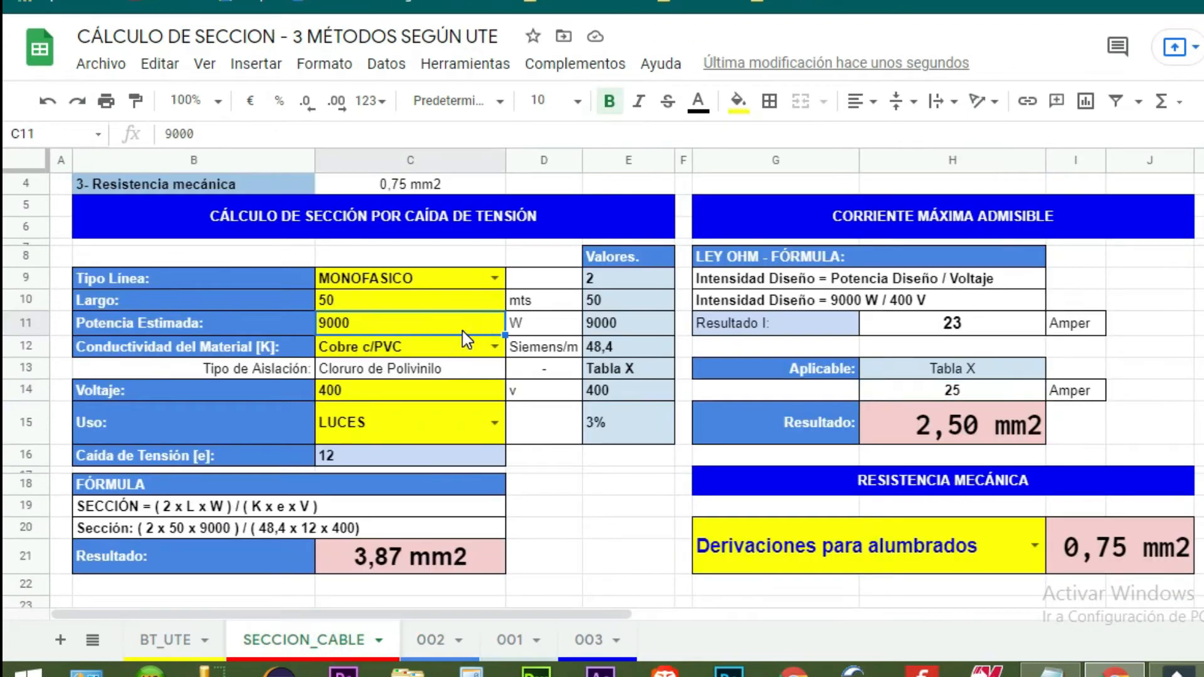
{"action": "left_click", "coordinate": [495, 348]}
{"action": "left_click", "coordinate": [376, 427]}
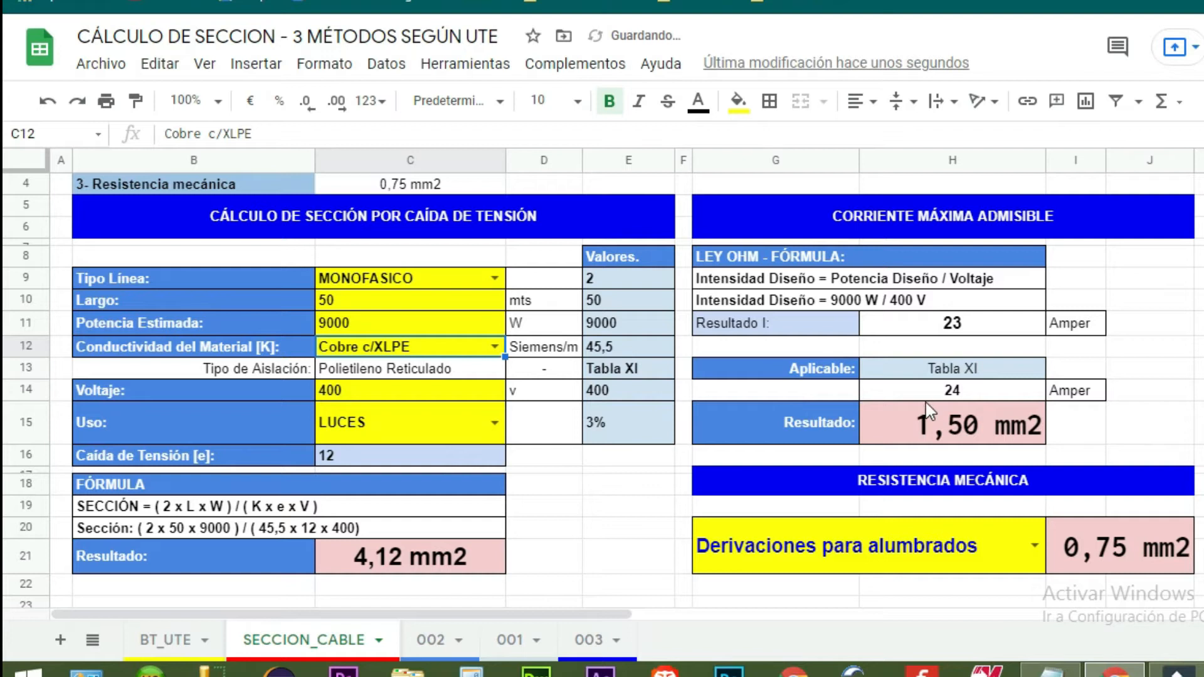
{"action": "left_click", "coordinate": [448, 392]}
{"action": "type", "text": "230"}
{"action": "key", "text": "Return"}
Step: Check the resulting section and current against the 2-conductor column of TABLA XI on sheet 002, then return to SECCION_CABLE
{"action": "left_click", "coordinate": [426, 644]}
{"action": "left_click", "coordinate": [458, 502]}
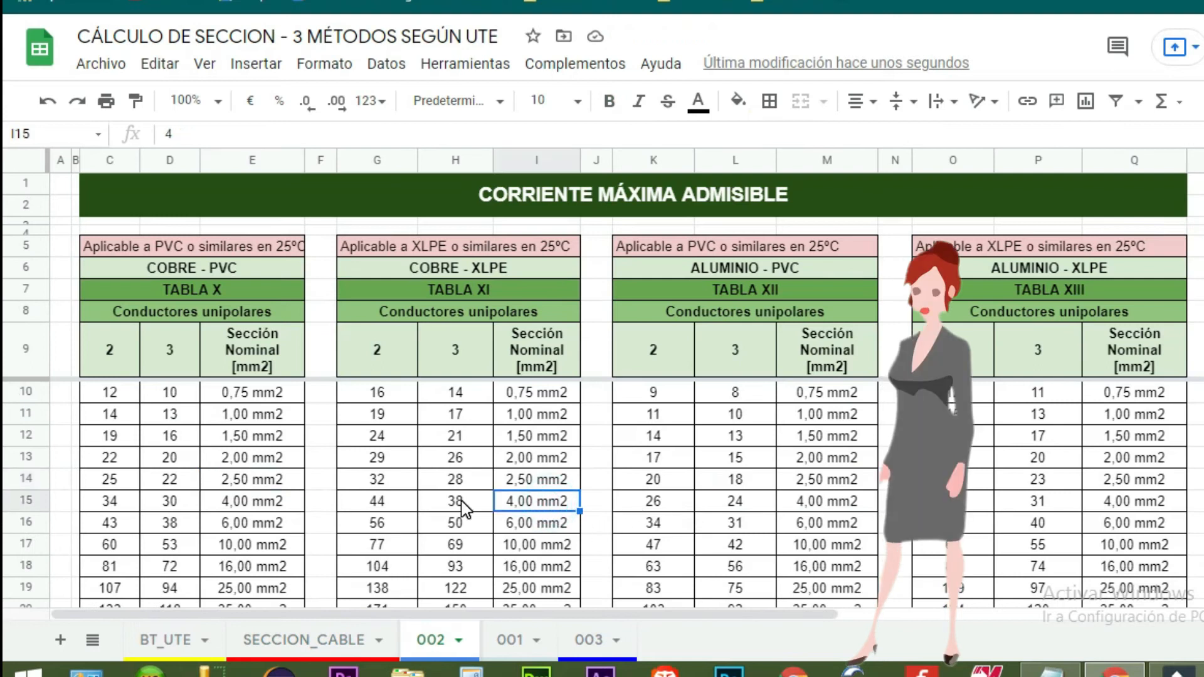
{"action": "left_click", "coordinate": [377, 502]}
{"action": "left_click", "coordinate": [342, 647]}
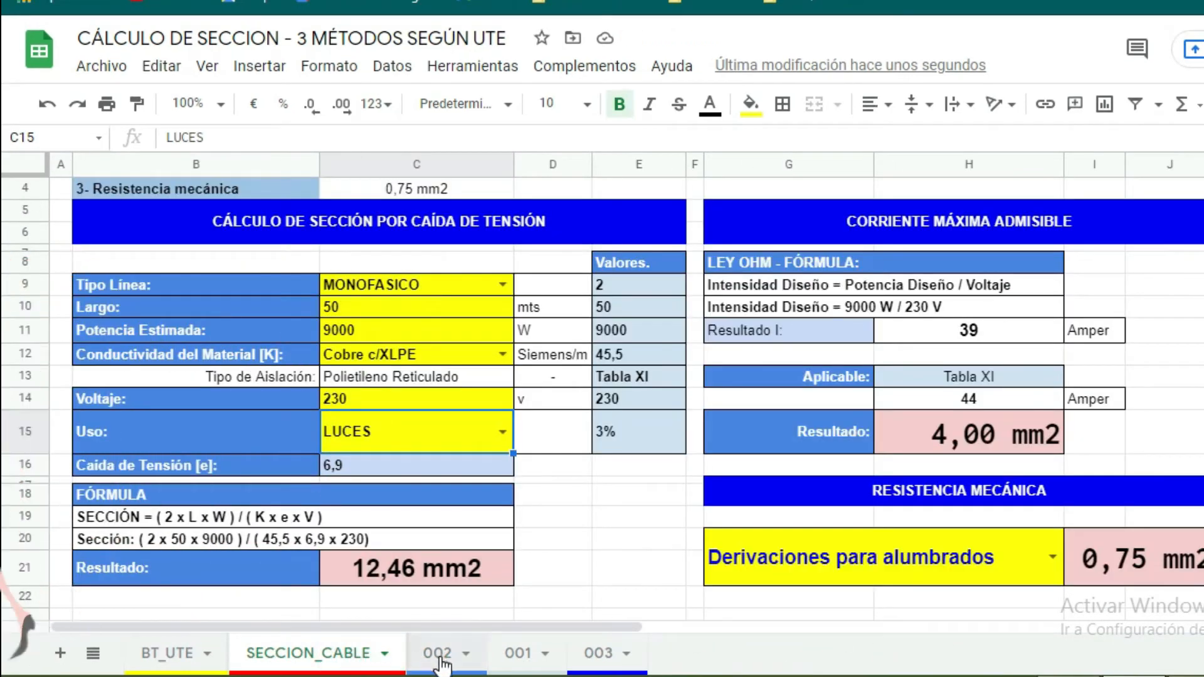
Step: Set the Potencia Estimada to 12000 W
{"action": "left_click", "coordinate": [413, 330]}
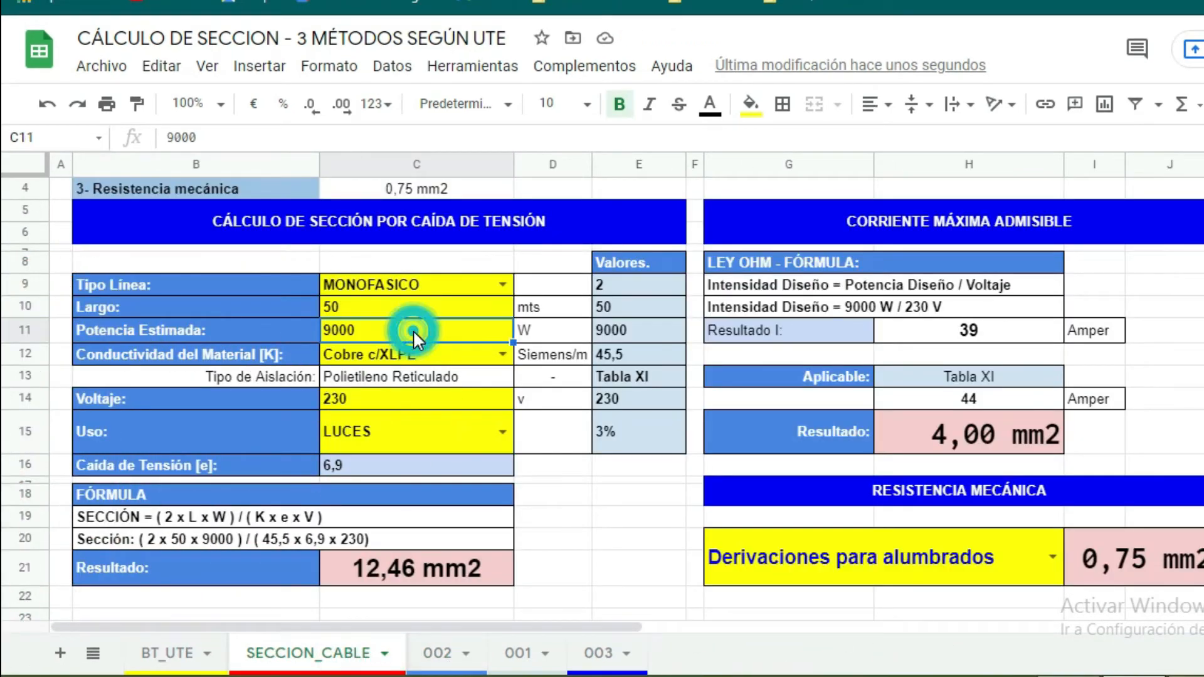
{"action": "type", "text": "12000"}
{"action": "key", "text": "Return"}
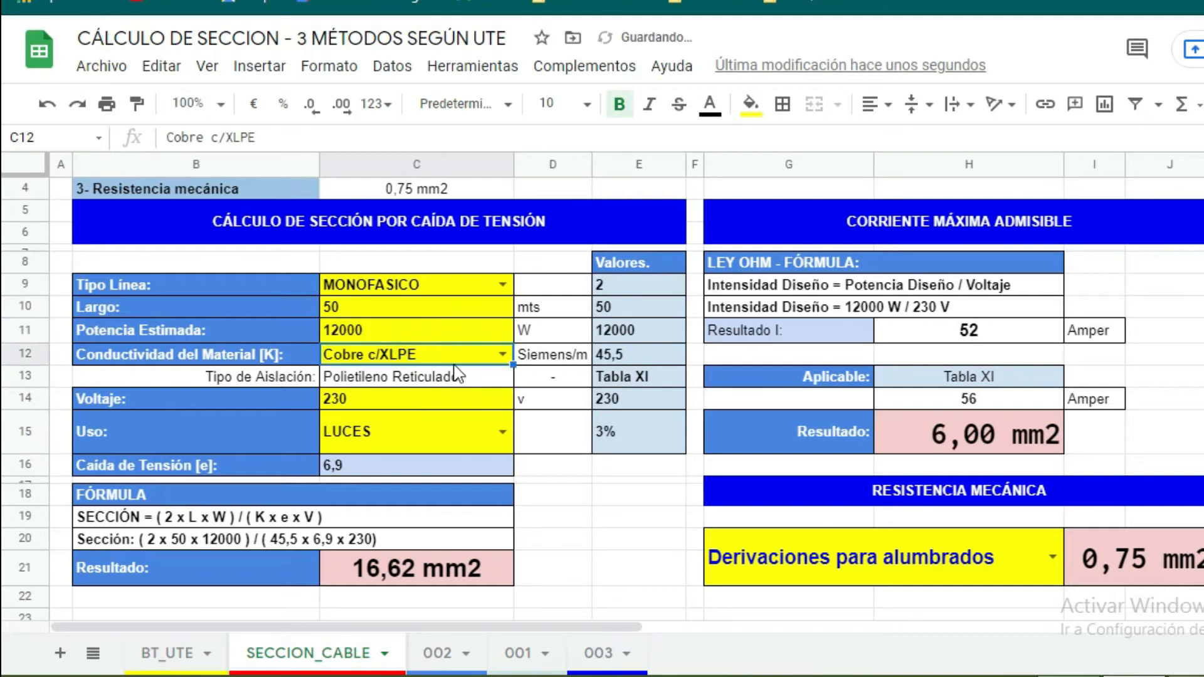
Step: Find the nominal section and 2-conductor current for the 12000 W load in TABLA XI on sheet 002
{"action": "left_click", "coordinate": [437, 653]}
{"action": "left_click", "coordinate": [511, 534]}
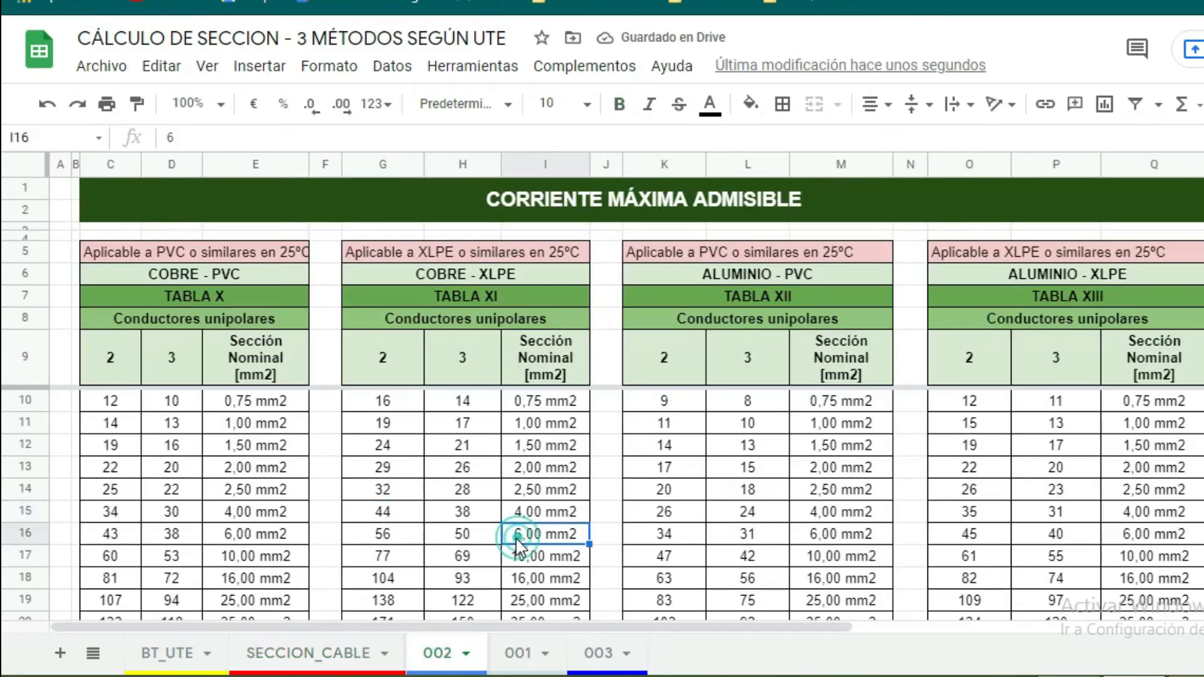
{"action": "left_click", "coordinate": [404, 534]}
{"action": "left_click", "coordinate": [317, 652]}
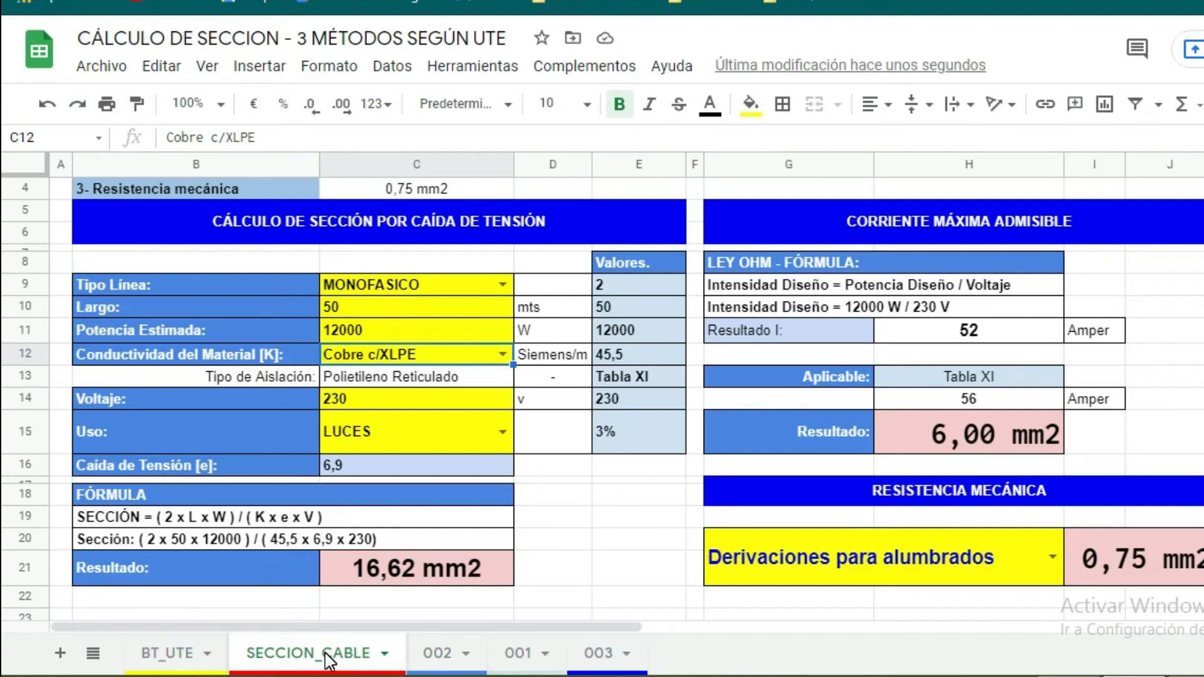
Step: Set the Conductividad del Material to Cobre c/PVC and the Potencia Estimada to 13000 W
{"action": "left_click", "coordinate": [502, 356]}
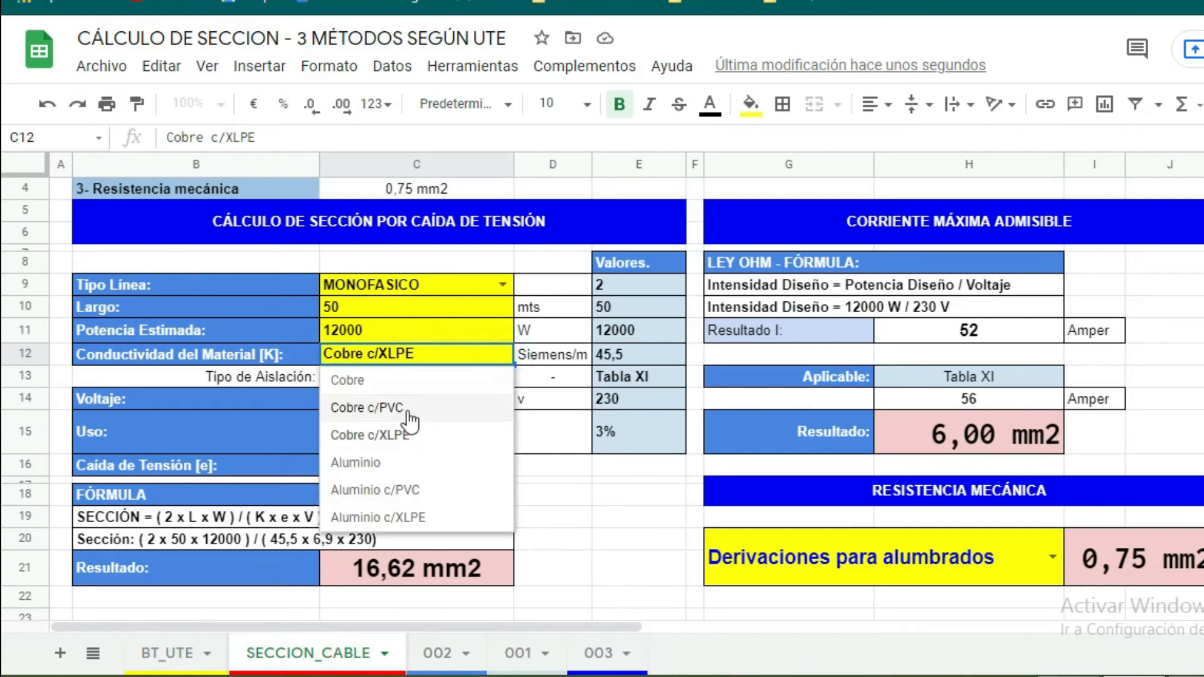
{"action": "left_click", "coordinate": [401, 407]}
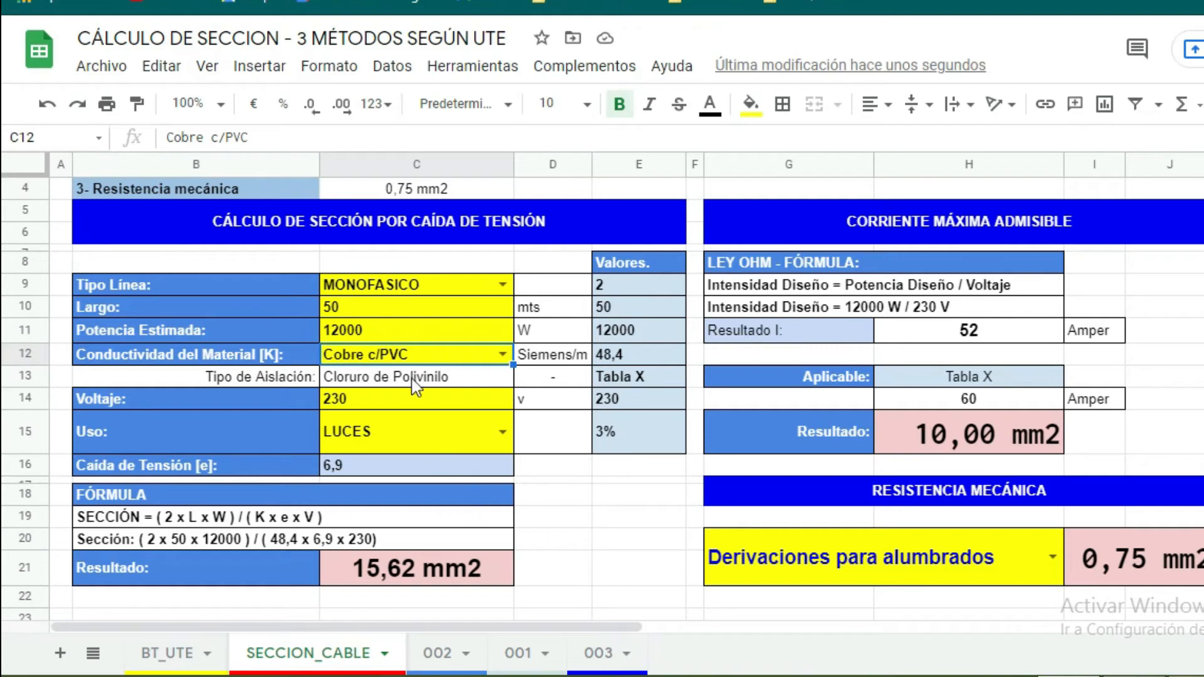
{"action": "left_click", "coordinate": [436, 329]}
{"action": "type", "text": "13000"}
{"action": "key", "text": "Return"}
Step: Set the Conductividad del Material to Aluminio and find the matching section and 2-conductor current in TABLA XII on sheet 002
{"action": "left_click", "coordinate": [503, 356]}
{"action": "left_click", "coordinate": [371, 464]}
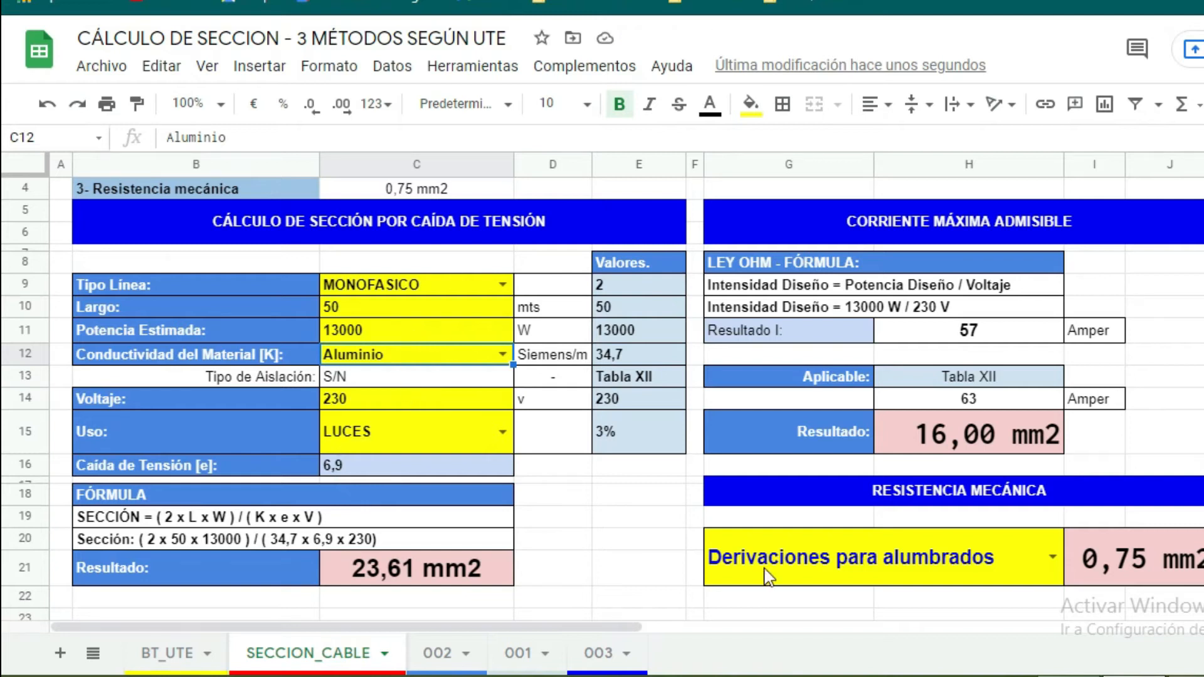
{"action": "left_click", "coordinate": [438, 656]}
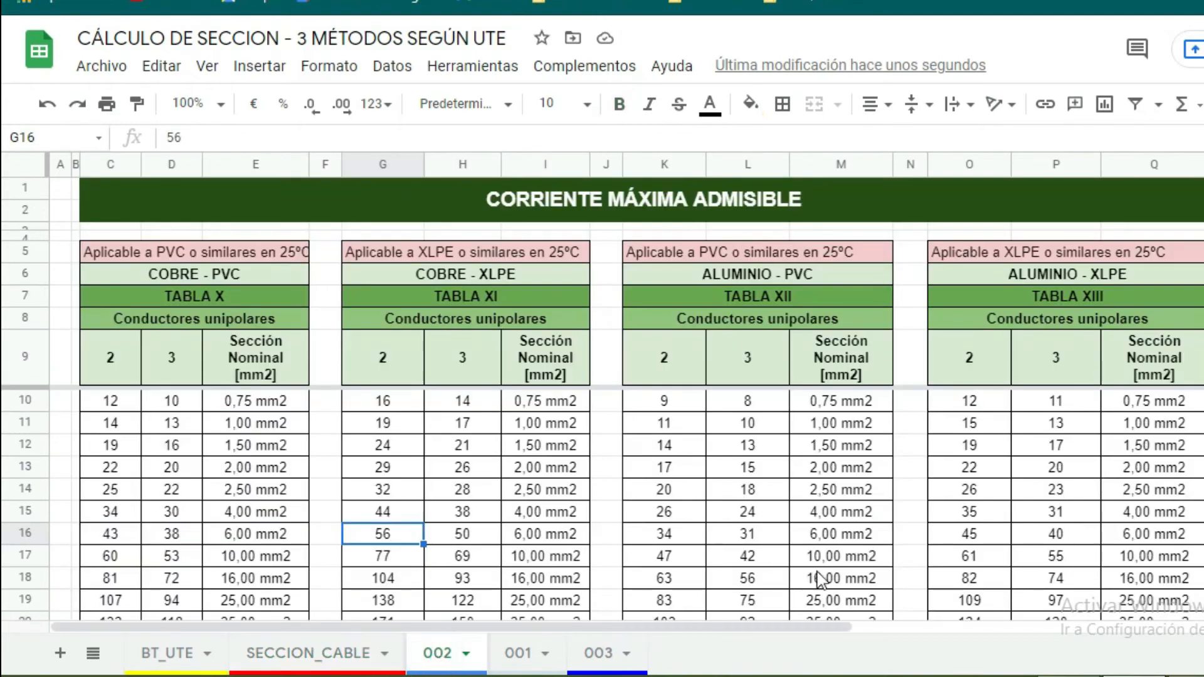
{"action": "left_click", "coordinate": [840, 539]}
{"action": "left_click", "coordinate": [811, 563]}
{"action": "left_click", "coordinate": [831, 578]}
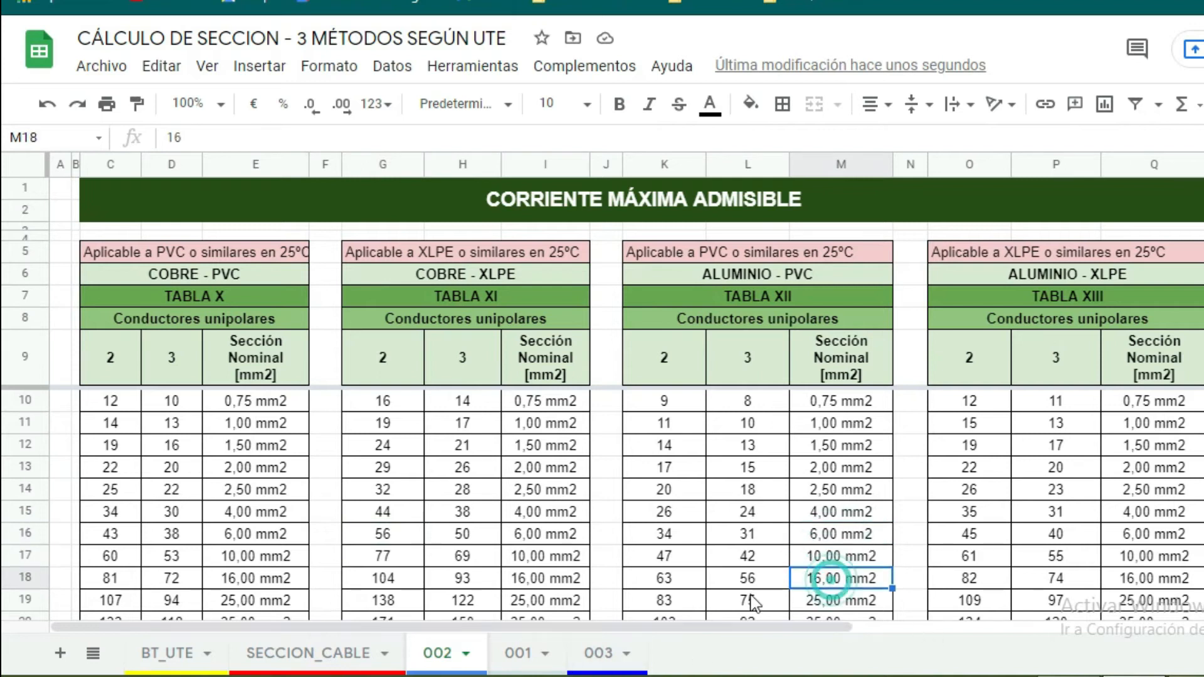
{"action": "left_click", "coordinate": [750, 577]}
{"action": "left_click", "coordinate": [668, 576]}
{"action": "left_click", "coordinate": [339, 653]}
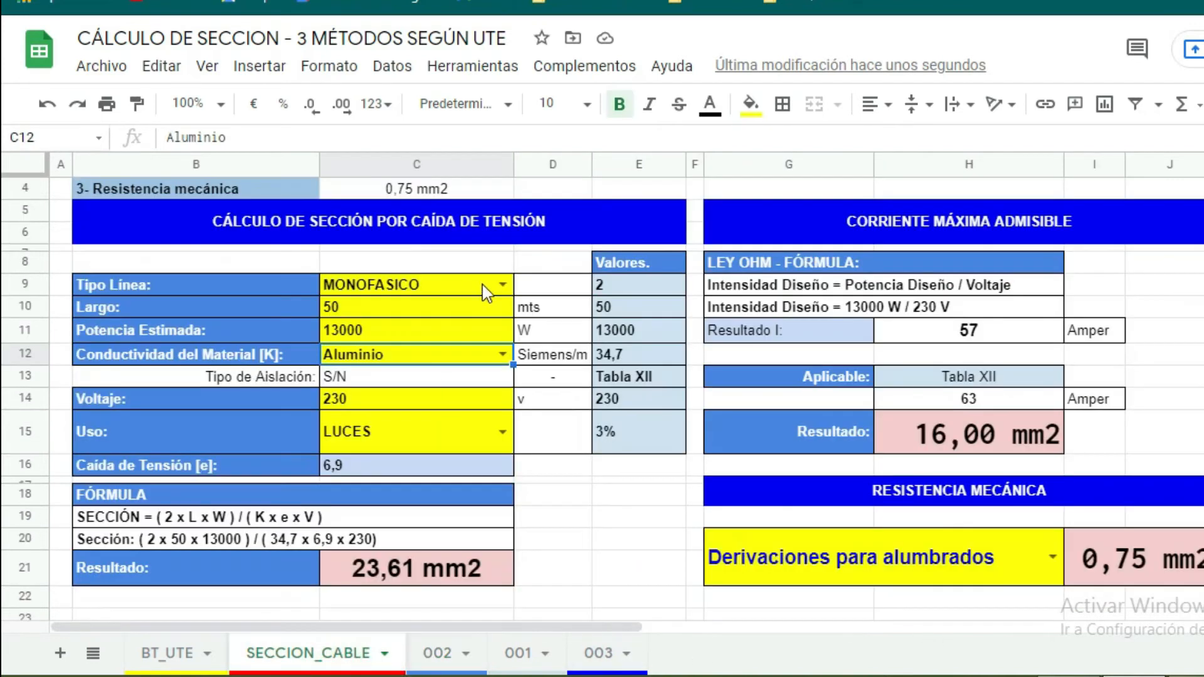
Step: Set the Tipo Línea to TRIFASICO for the aluminium cable and briefly consult the current tables on sheet 002
{"action": "left_click", "coordinate": [503, 284]}
{"action": "left_click", "coordinate": [386, 311]}
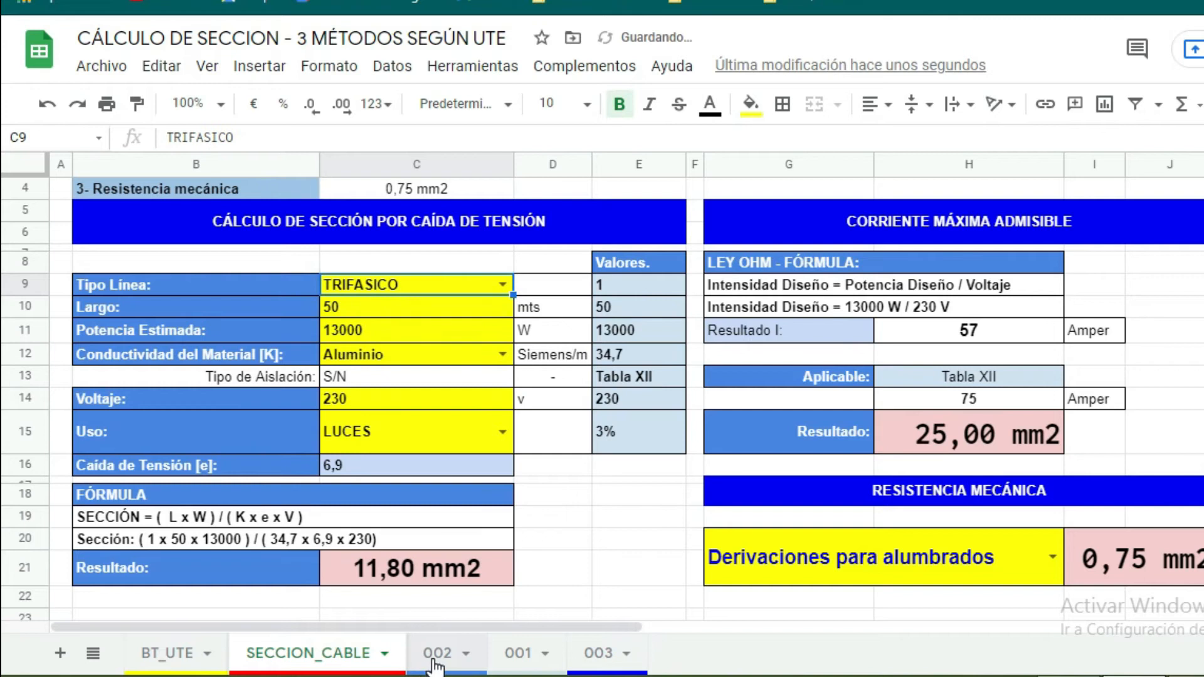
{"action": "left_click", "coordinate": [435, 655]}
{"action": "left_click", "coordinate": [330, 653]}
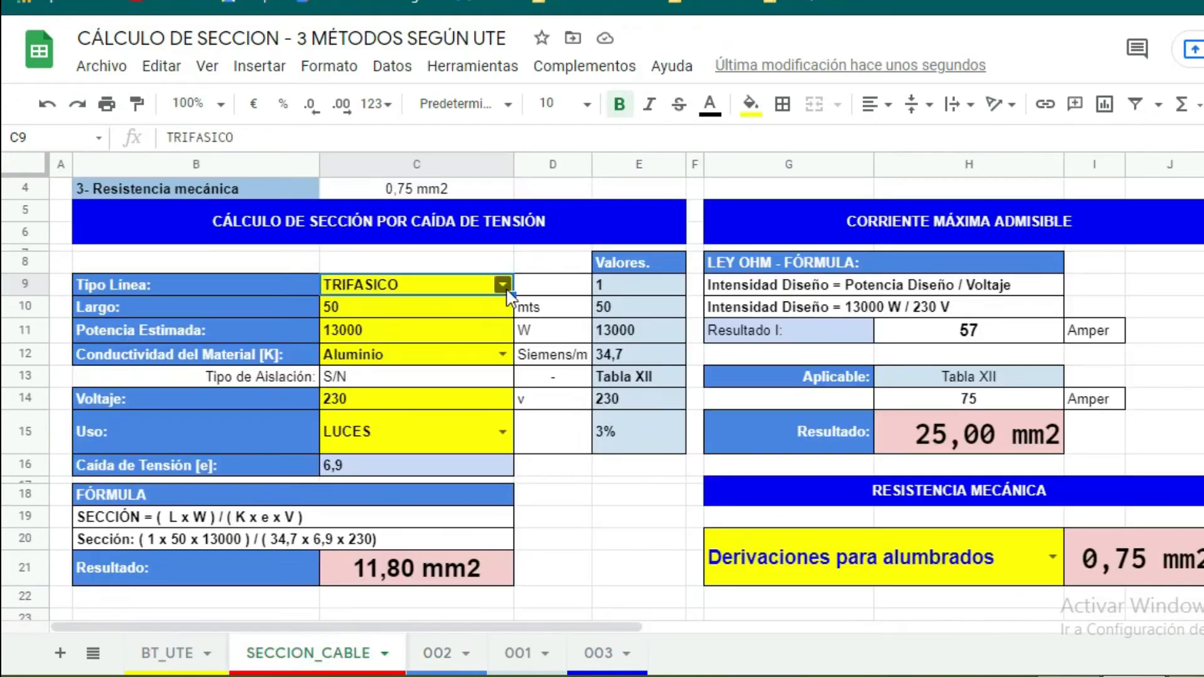
Step: Switch the Tipo Línea back to MONOFASICO and locate the 75 A value in the 3-conductor column of TABLA XII on sheet 002
{"action": "left_click", "coordinate": [503, 284]}
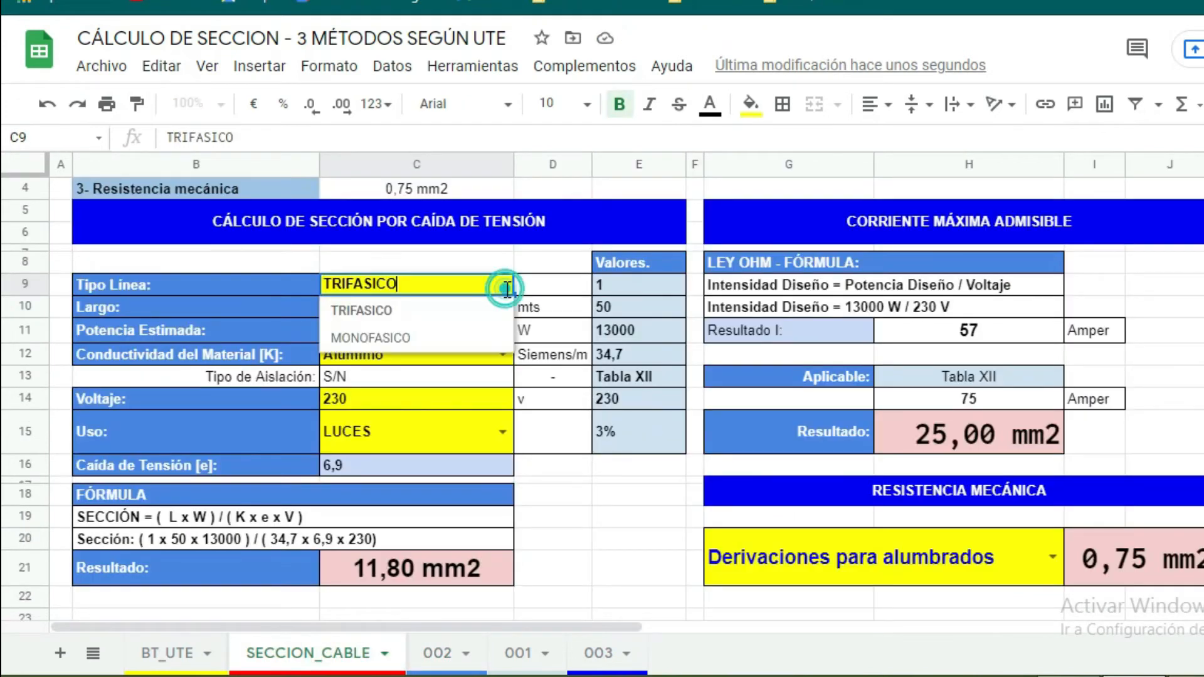
{"action": "left_click", "coordinate": [394, 339]}
{"action": "left_click", "coordinate": [439, 655]}
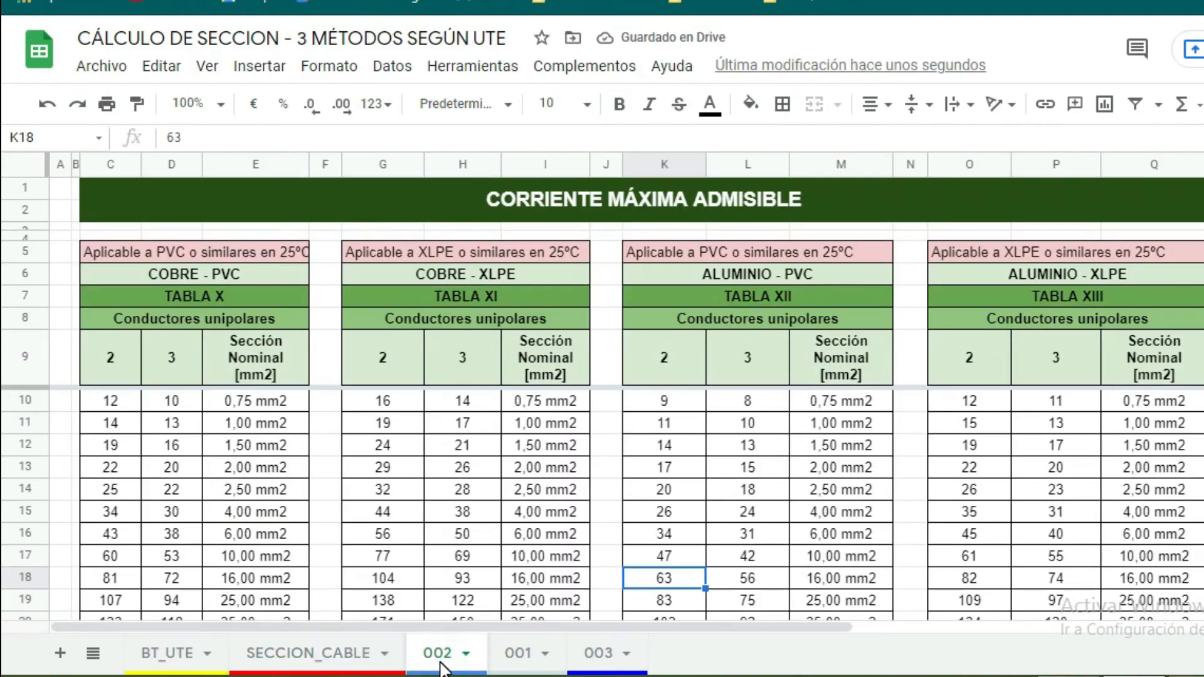
{"action": "scroll", "coordinate": [815, 521], "scroll_direction": "down", "scroll_amount": 2}
{"action": "scroll", "coordinate": [810, 527], "scroll_direction": "up", "scroll_amount": 1}
{"action": "left_click", "coordinate": [781, 537]}
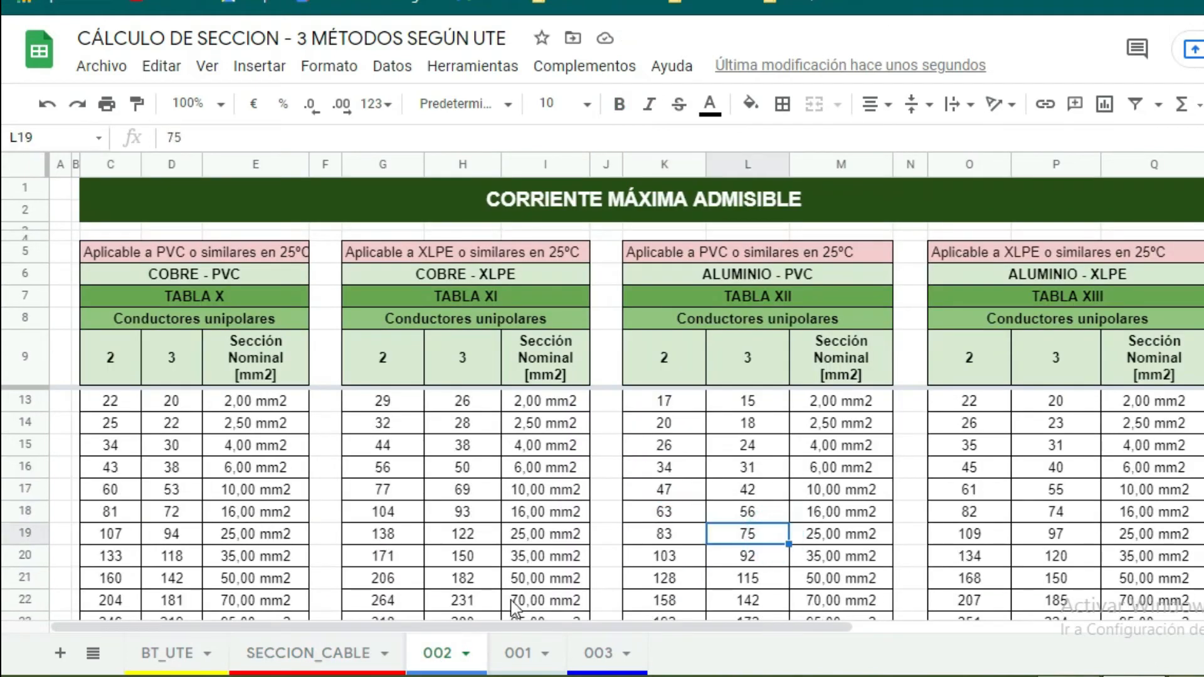
{"action": "left_click", "coordinate": [322, 656]}
Step: Set the Tipo Línea to TRIFASICO and compare the aluminium result with the 3-conductor value selected in TABLA XII on sheet 002
{"action": "left_click", "coordinate": [502, 284]}
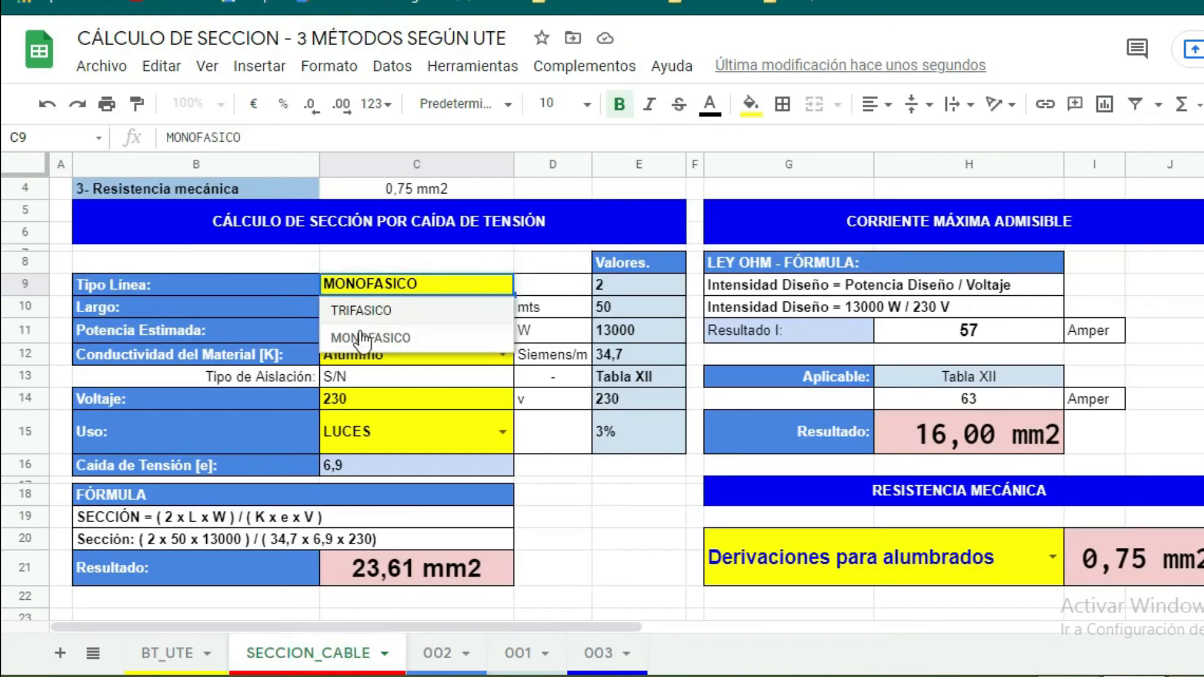
{"action": "left_click", "coordinate": [368, 319]}
{"action": "left_click", "coordinate": [439, 653]}
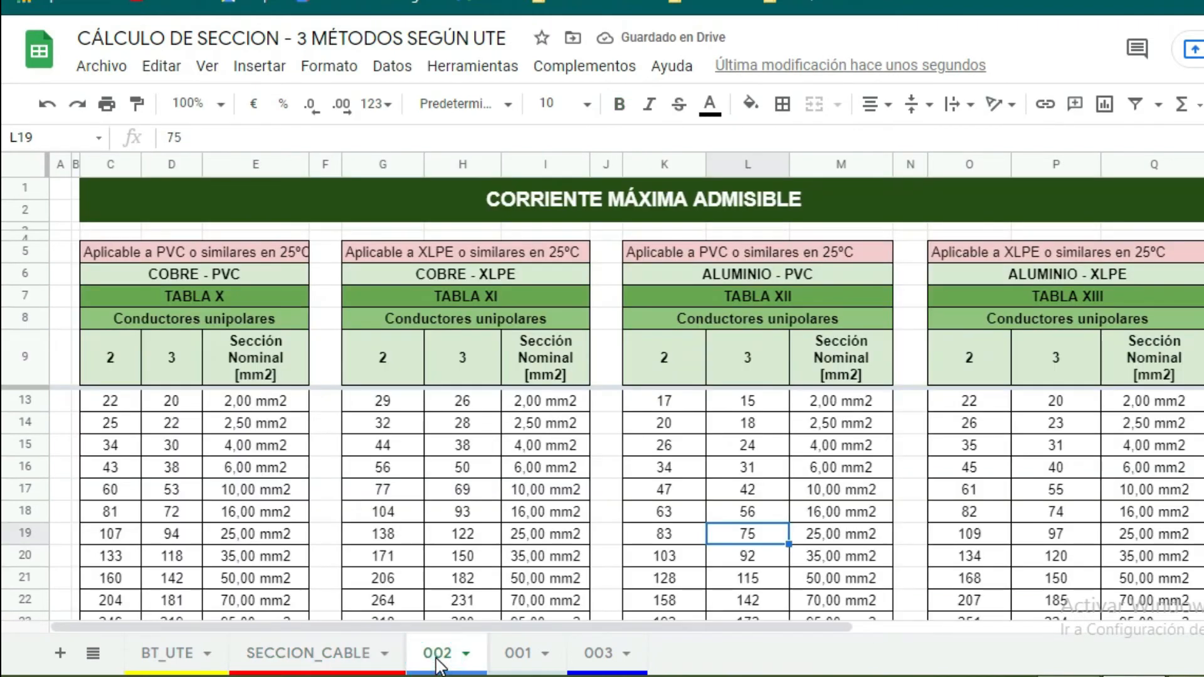
{"action": "left_click", "coordinate": [309, 653]}
Step: Set the Conductividad del Material to Aluminio c/PVC and the Voltaje to 400 V
{"action": "left_click", "coordinate": [503, 354]}
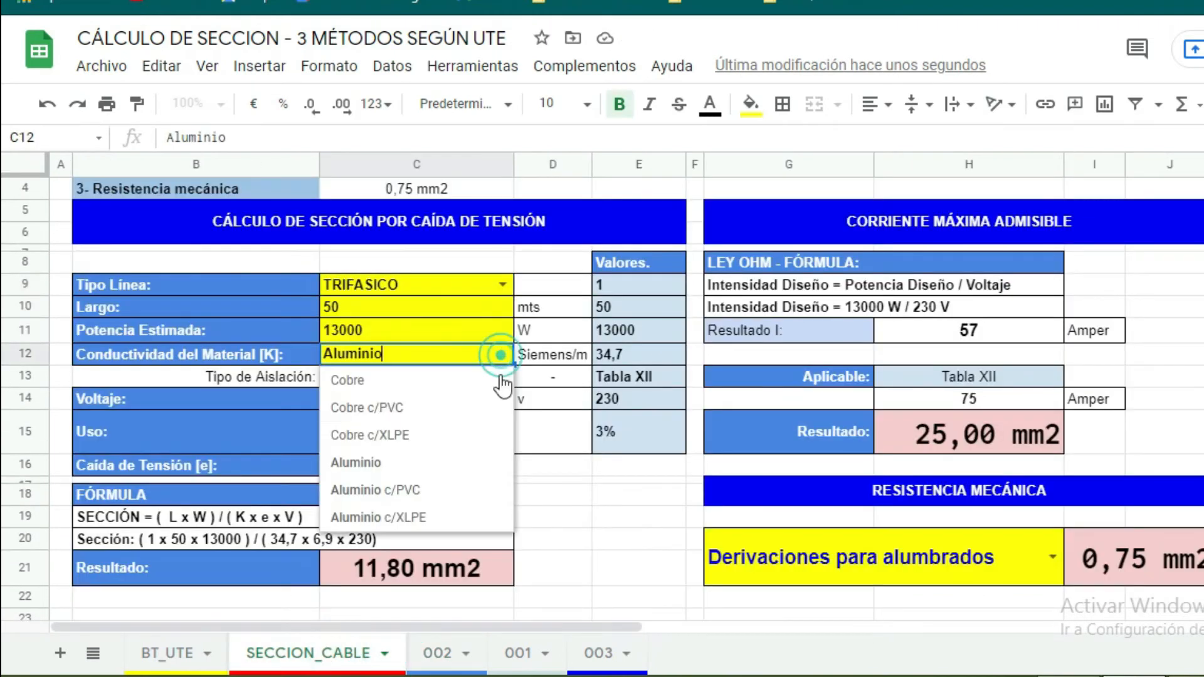
{"action": "left_click", "coordinate": [407, 487]}
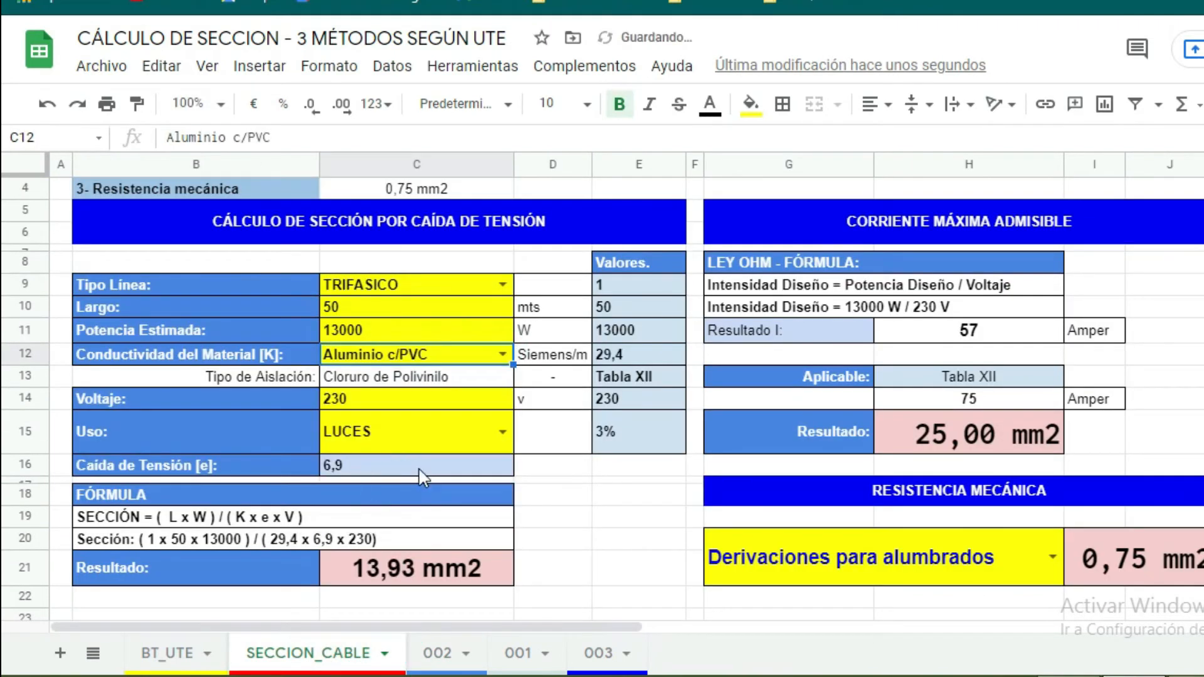
{"action": "left_click", "coordinate": [502, 355]}
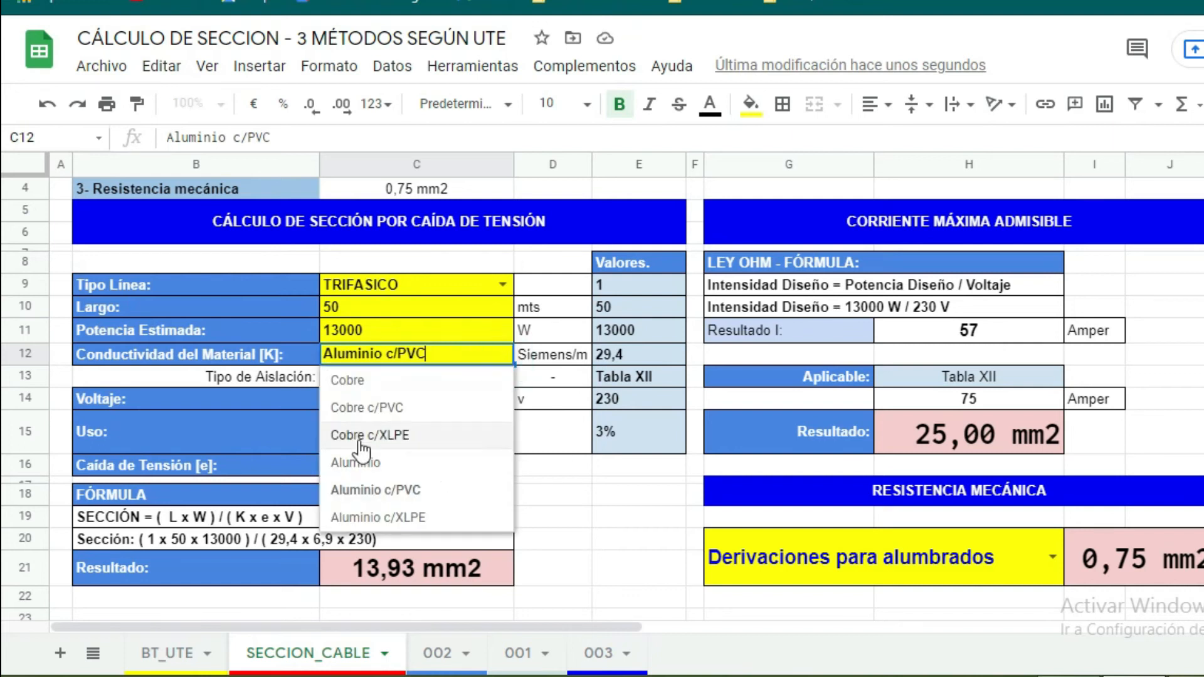
{"action": "left_click", "coordinate": [388, 492]}
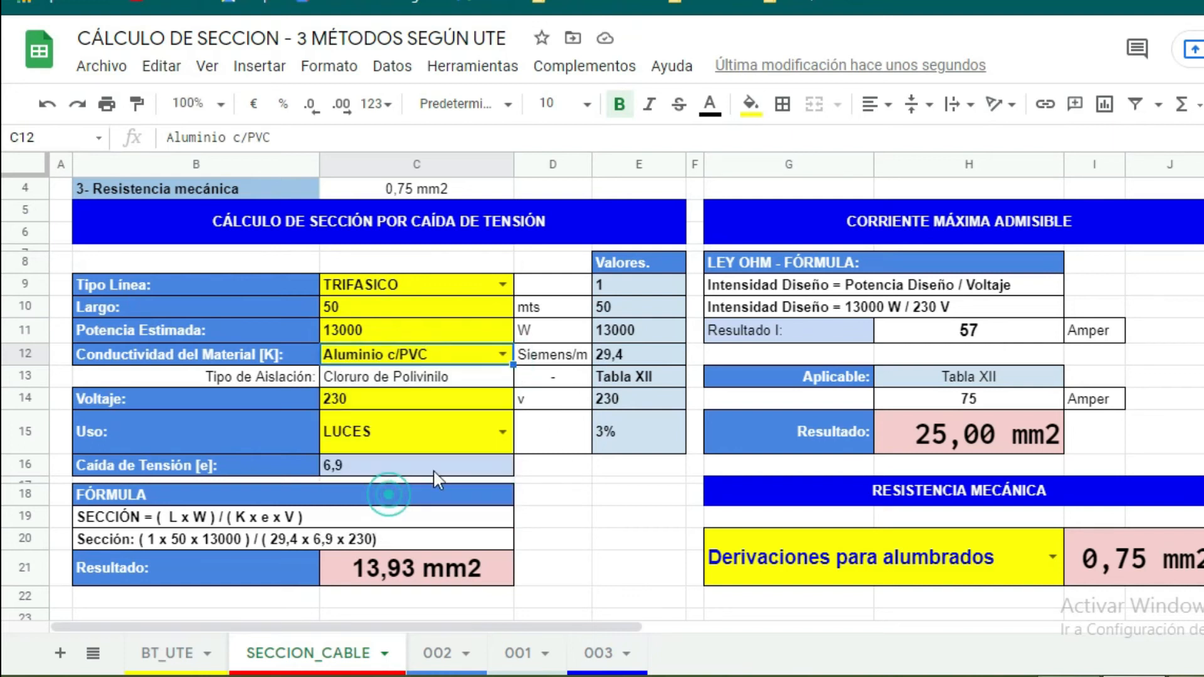
{"action": "left_click", "coordinate": [377, 404]}
{"action": "key", "text": "Return"}
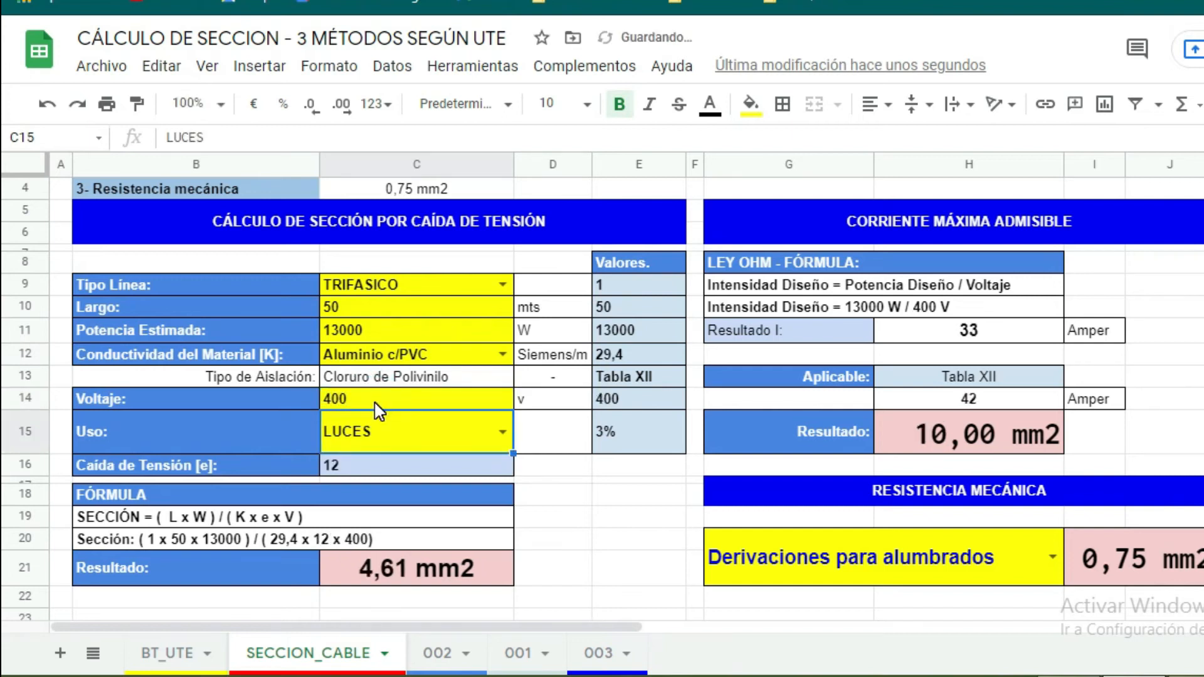
Step: Set the Tipo Línea to MONOFASICO and the Potencia Estimada to 14000 W
{"action": "left_click", "coordinate": [502, 285]}
{"action": "left_click", "coordinate": [370, 336]}
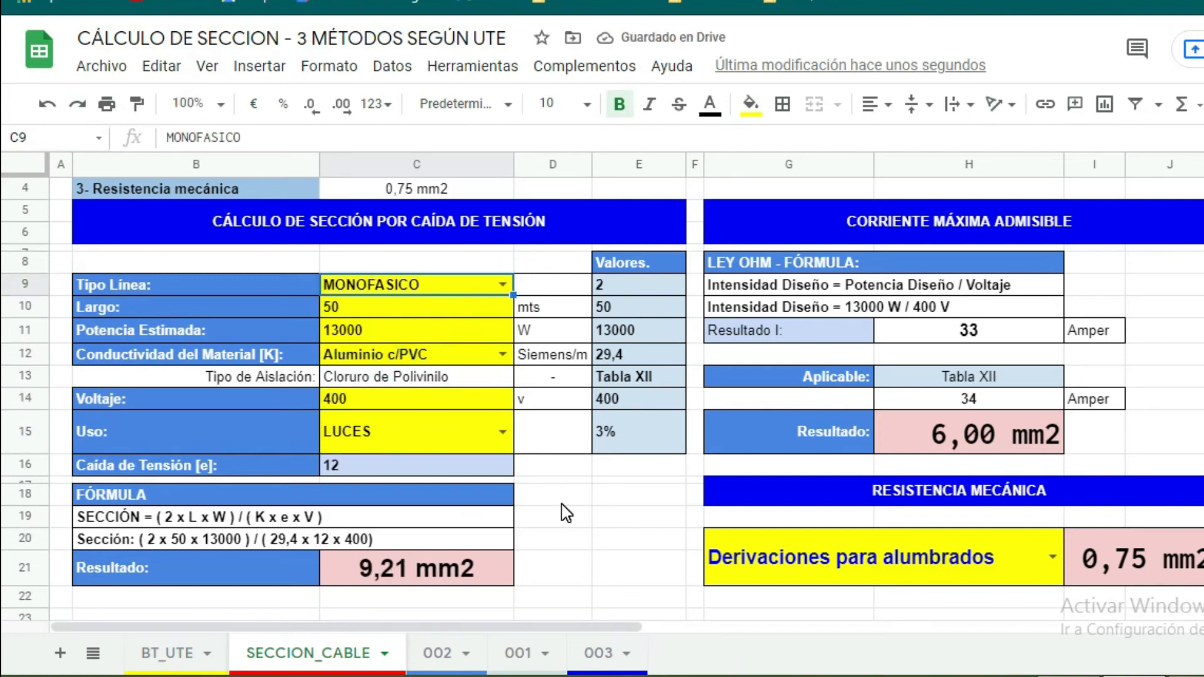
{"action": "left_click", "coordinate": [418, 332]}
{"action": "type", "text": "14000"}
{"action": "key", "text": "Return"}
Step: Set the Conductividad del Material to Aluminio c/XLPE and the Voltaje to 230 V
{"action": "left_click", "coordinate": [503, 355]}
{"action": "left_click", "coordinate": [401, 518]}
{"action": "left_click", "coordinate": [449, 401]}
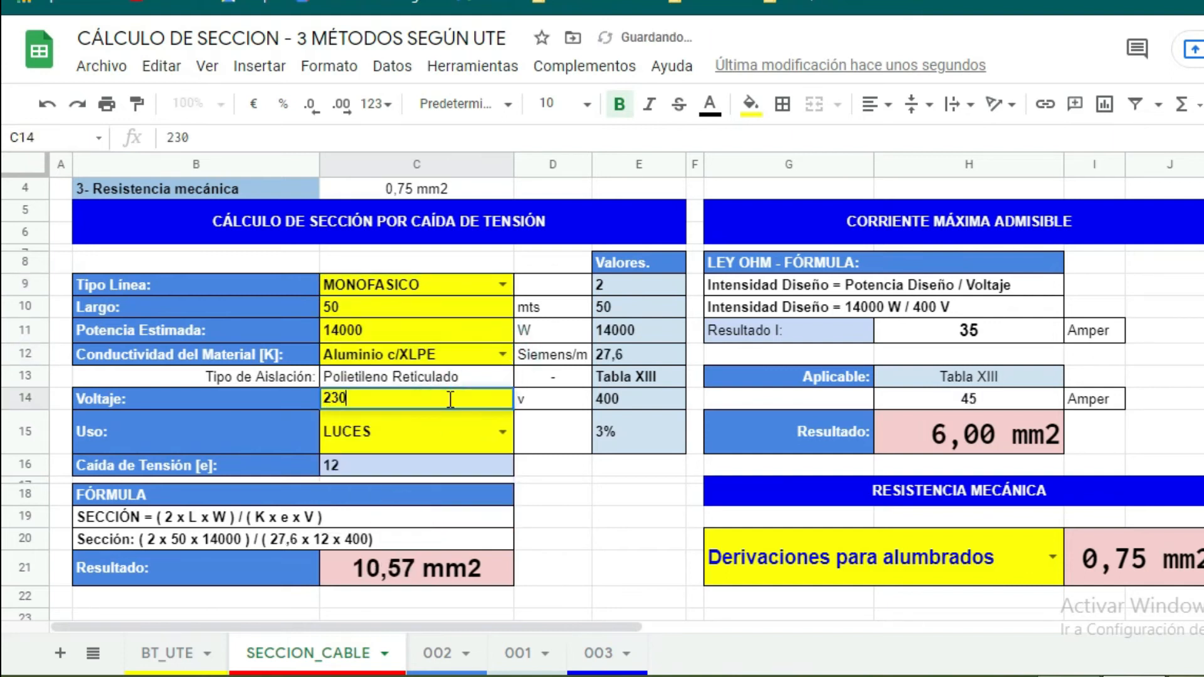
{"action": "key", "text": "Return"}
Step: Locate the 2-conductor current for 10,00 mm2 in TABLA XIII on sheet 002 and return to SECCION_CABLE
{"action": "left_click", "coordinate": [438, 653]}
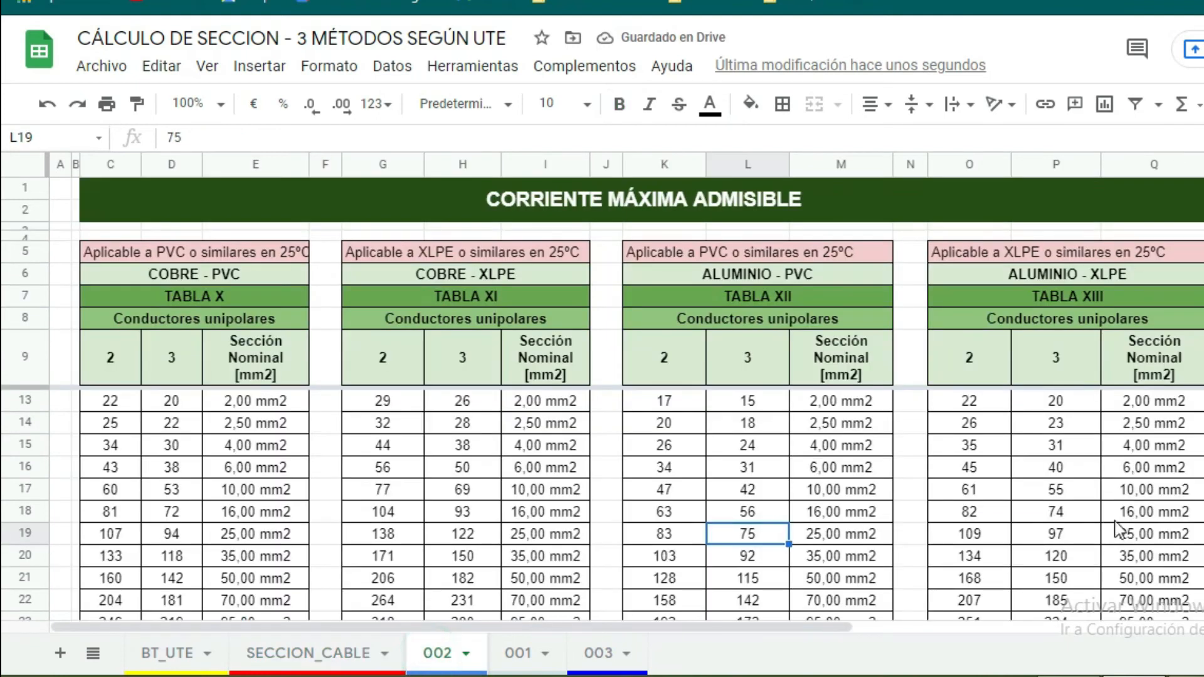
{"action": "left_click", "coordinate": [1079, 489]}
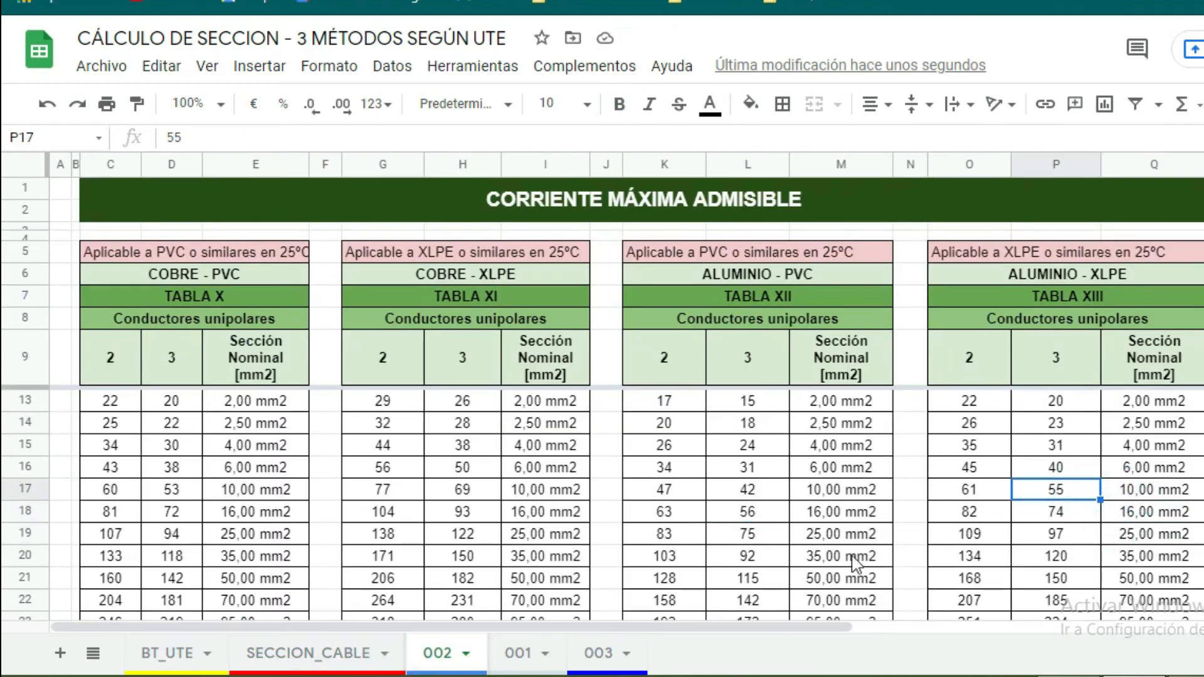
{"action": "key", "text": "Left"}
{"action": "left_click", "coordinate": [345, 656]}
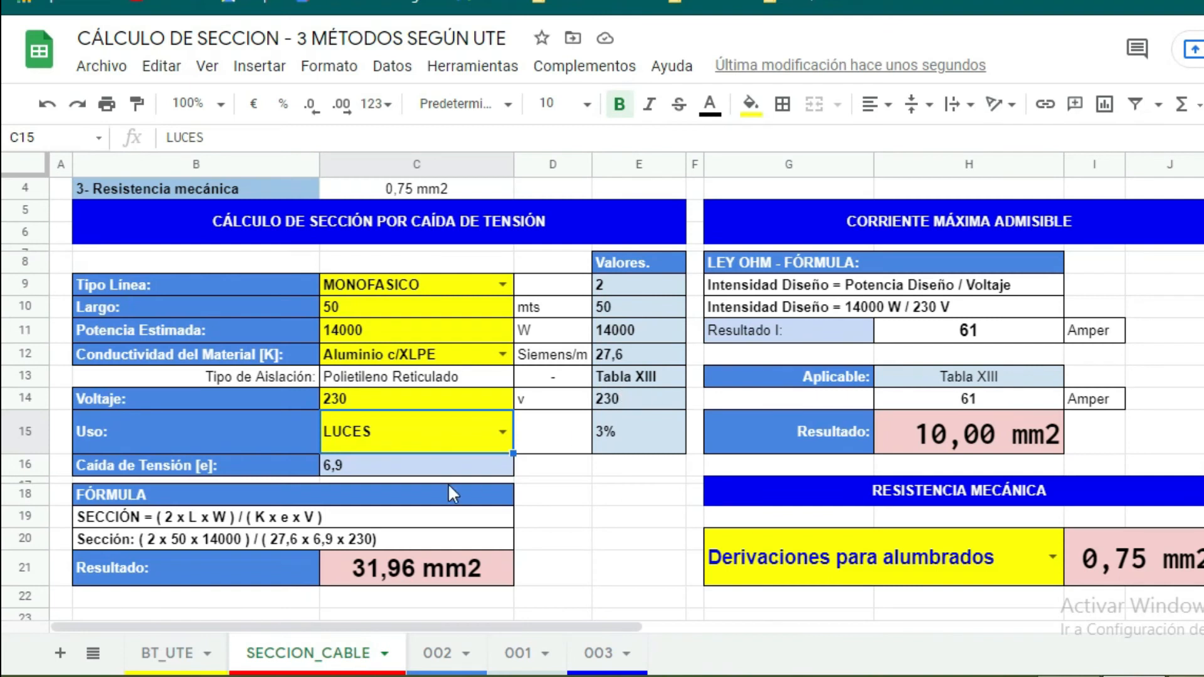
Step: Set the Voltaje to 400 V and compare the result with the ALUMINIO - XLPE currents in TABLA XIII on sheet 002
{"action": "left_click", "coordinate": [482, 406]}
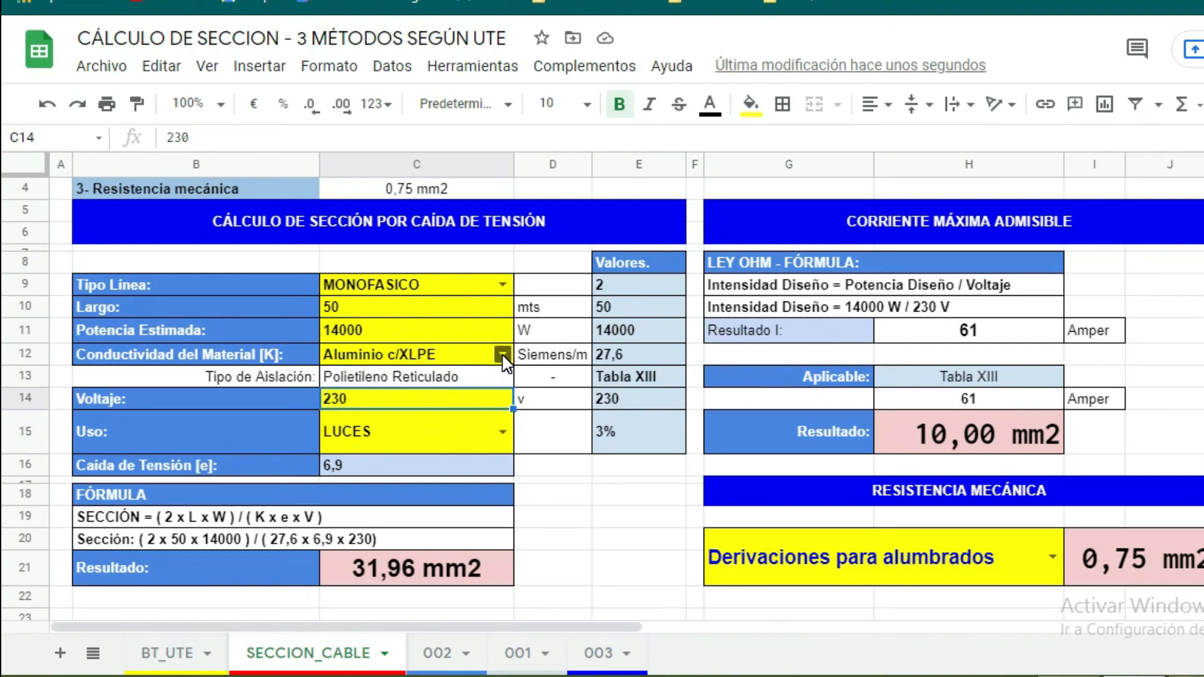
{"action": "key", "text": "Return"}
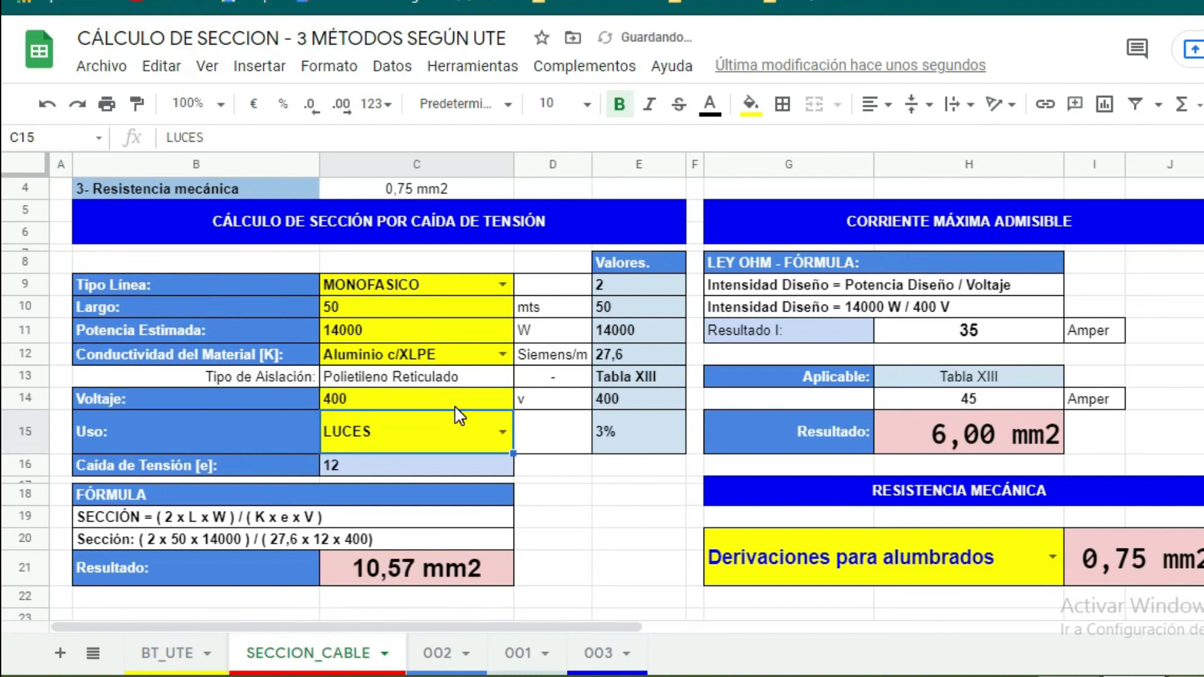
{"action": "left_click", "coordinate": [439, 653]}
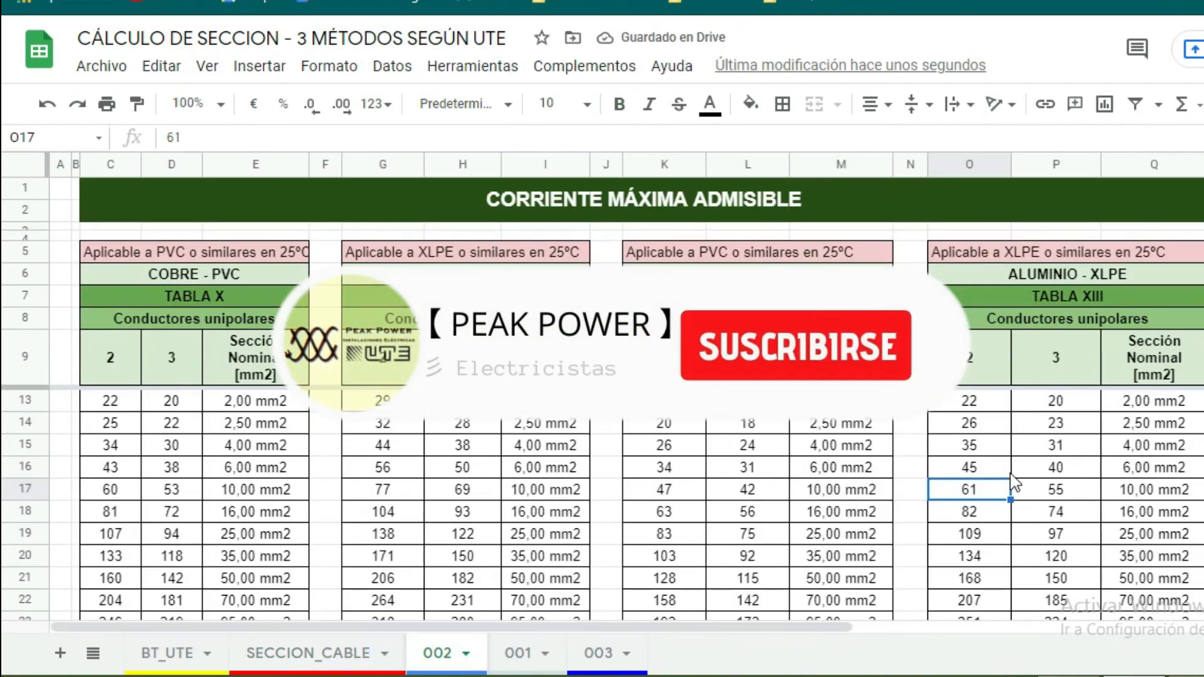
{"action": "left_click", "coordinate": [1007, 449]}
{"action": "left_click_drag", "start_coordinate": [1056, 447], "coordinate": [1154, 469]}
{"action": "left_click", "coordinate": [1085, 496]}
{"action": "left_click", "coordinate": [1203, 534]}
{"action": "left_click", "coordinate": [330, 648]}
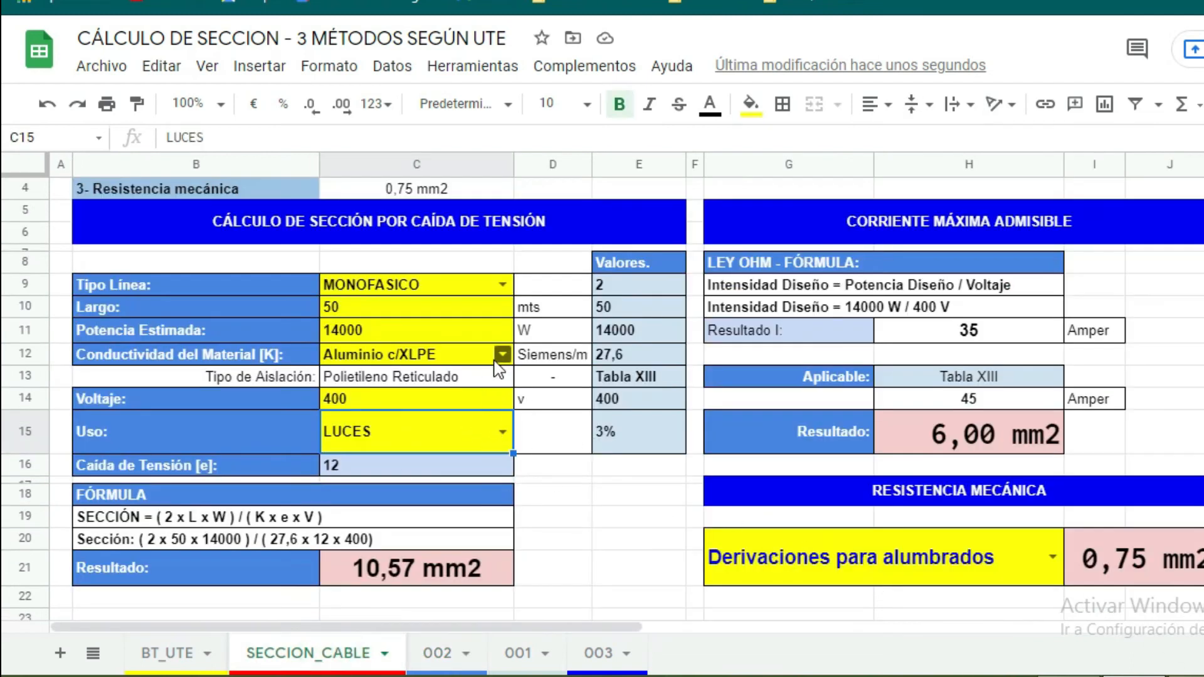
Step: Try Cobre c/XLPE, Cobre c/PVC and plain Cobre in turn as the Conductividad del Material
{"action": "left_click", "coordinate": [502, 354]}
{"action": "left_click", "coordinate": [373, 435]}
{"action": "left_click", "coordinate": [502, 354]}
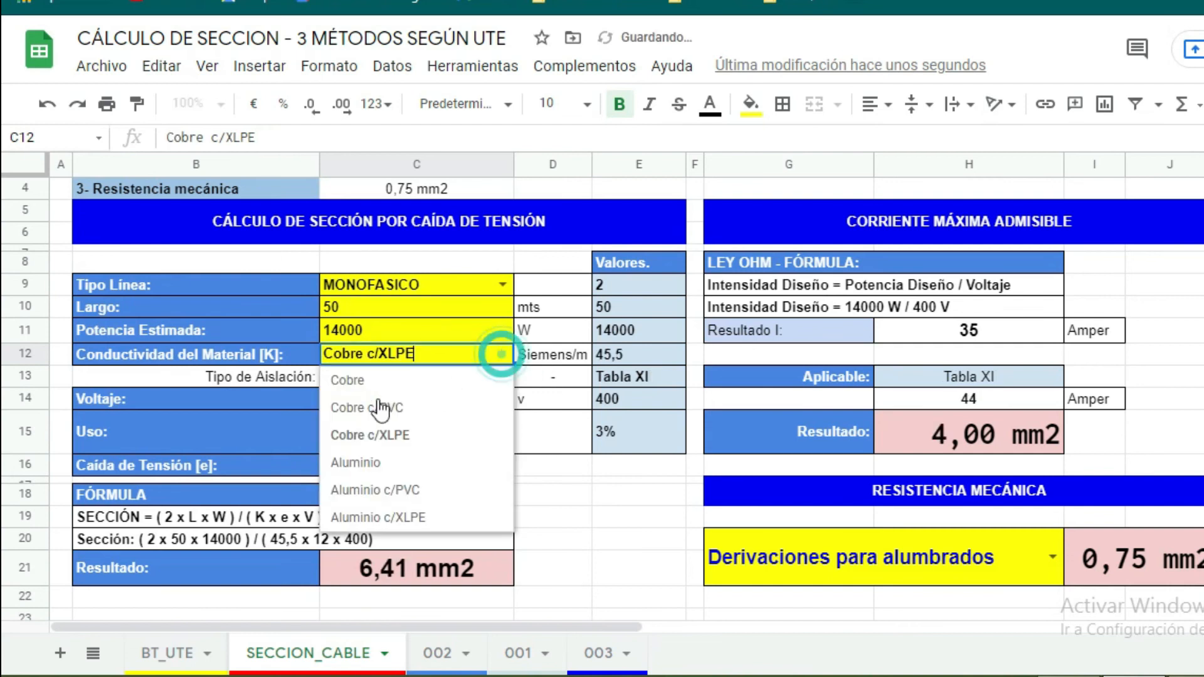
{"action": "left_click", "coordinate": [379, 409]}
{"action": "left_click", "coordinate": [502, 355]}
{"action": "left_click", "coordinate": [376, 380]}
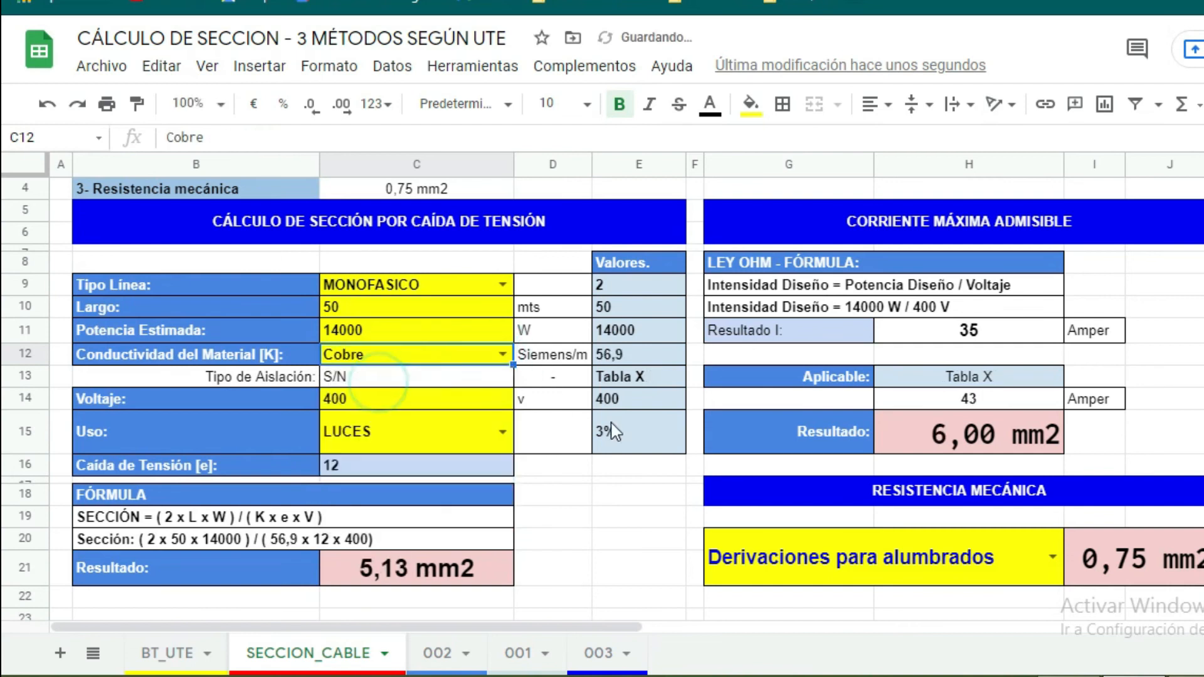
Step: Switch the Conductividad del Material to Aluminio c/XLPE and from there to Aluminio c/PVC to compare both sections
{"action": "left_click", "coordinate": [502, 354]}
{"action": "left_click", "coordinate": [377, 516]}
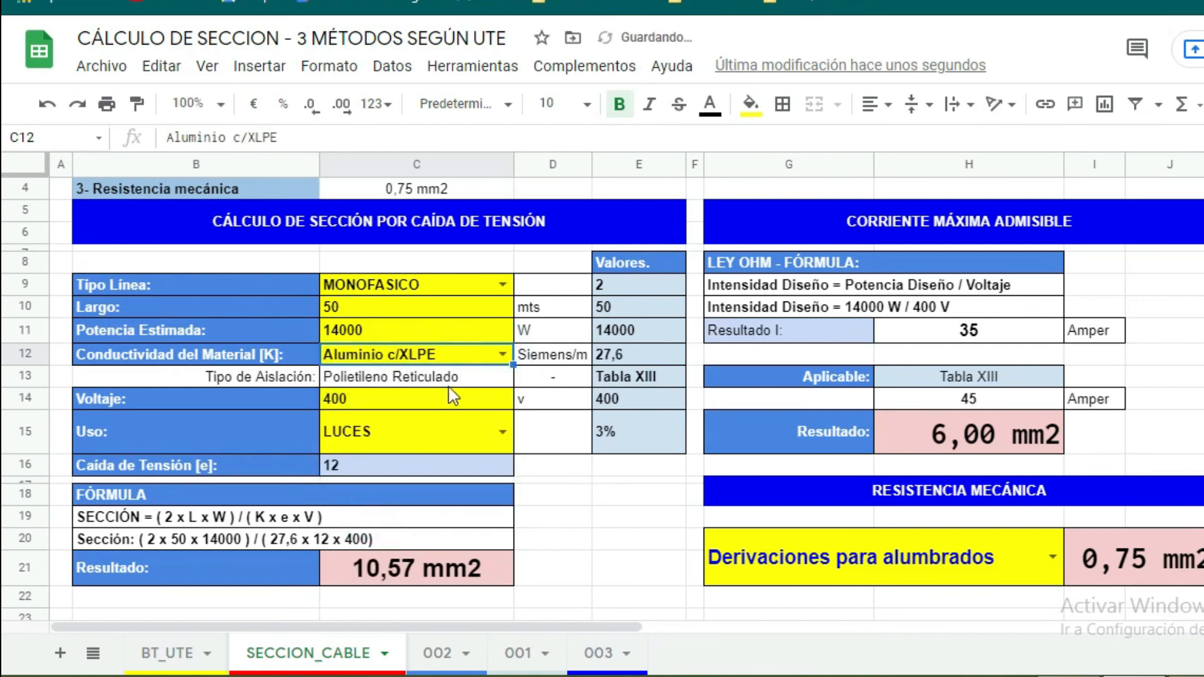
{"action": "left_click", "coordinate": [500, 355]}
{"action": "left_click", "coordinate": [383, 489]}
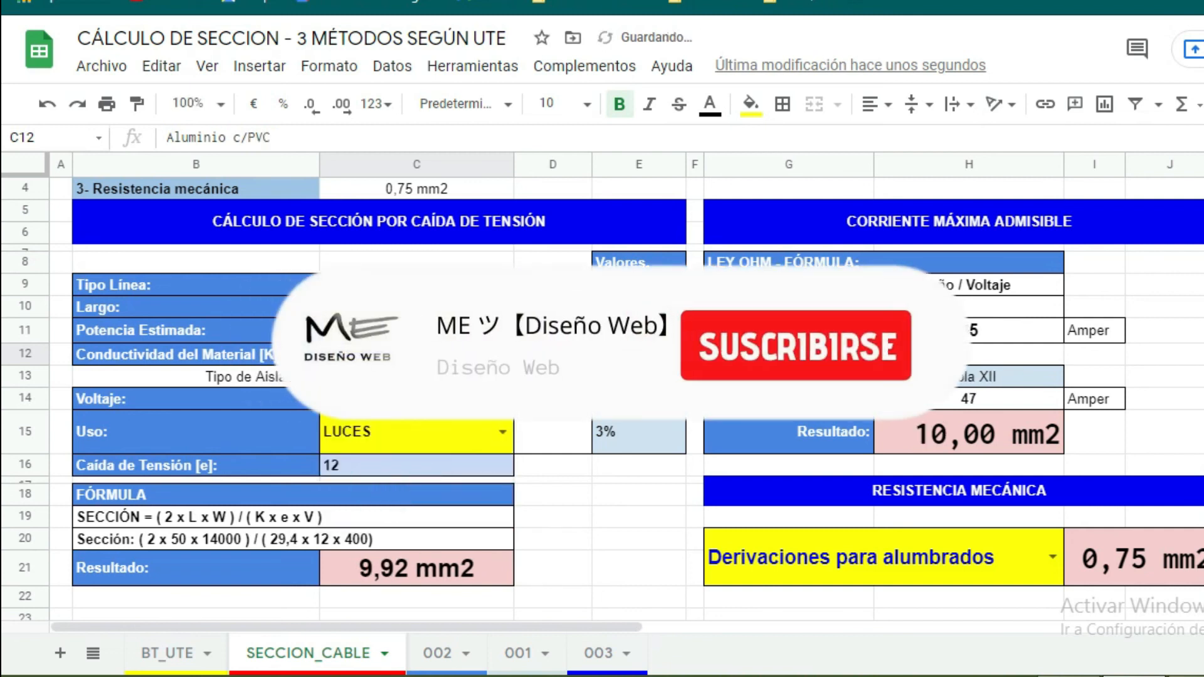
Step: Set the Potencia Estimada to 20000 W, try Aluminio c/XLPE as the material and return it to Aluminio c/PVC
{"action": "left_click", "coordinate": [439, 331]}
{"action": "type", "text": "20000"}
{"action": "key", "text": "Return"}
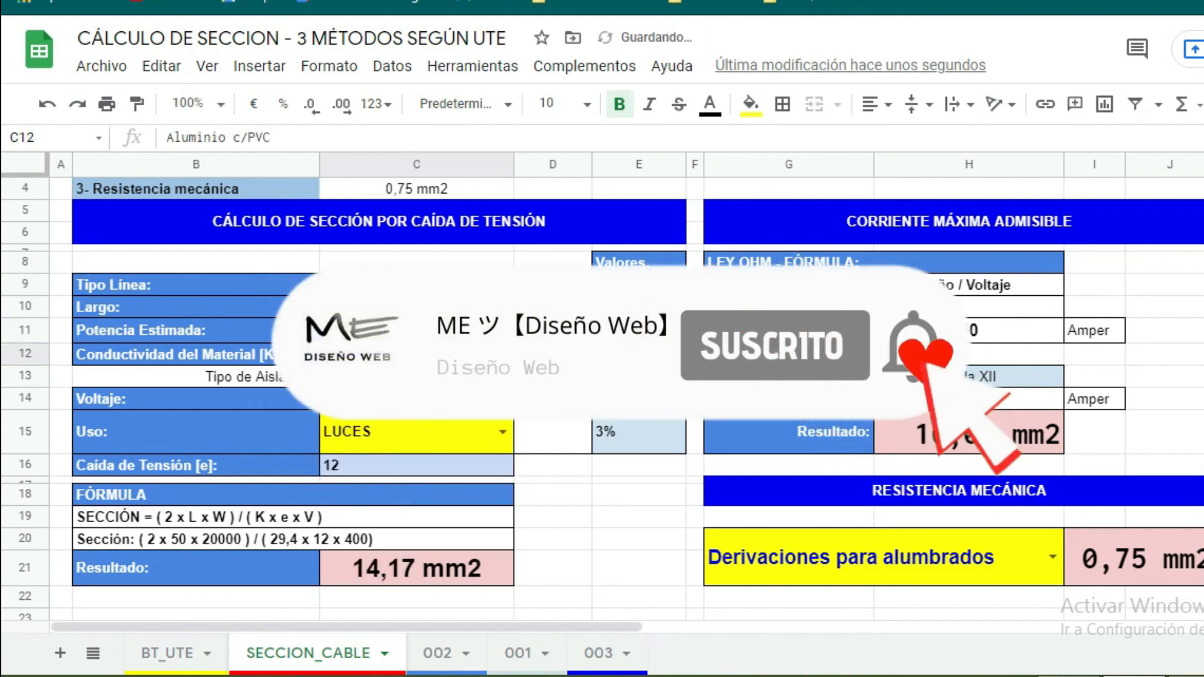
{"action": "left_click", "coordinate": [502, 355]}
{"action": "left_click", "coordinate": [399, 518]}
{"action": "left_click", "coordinate": [502, 355]}
{"action": "left_click", "coordinate": [401, 489]}
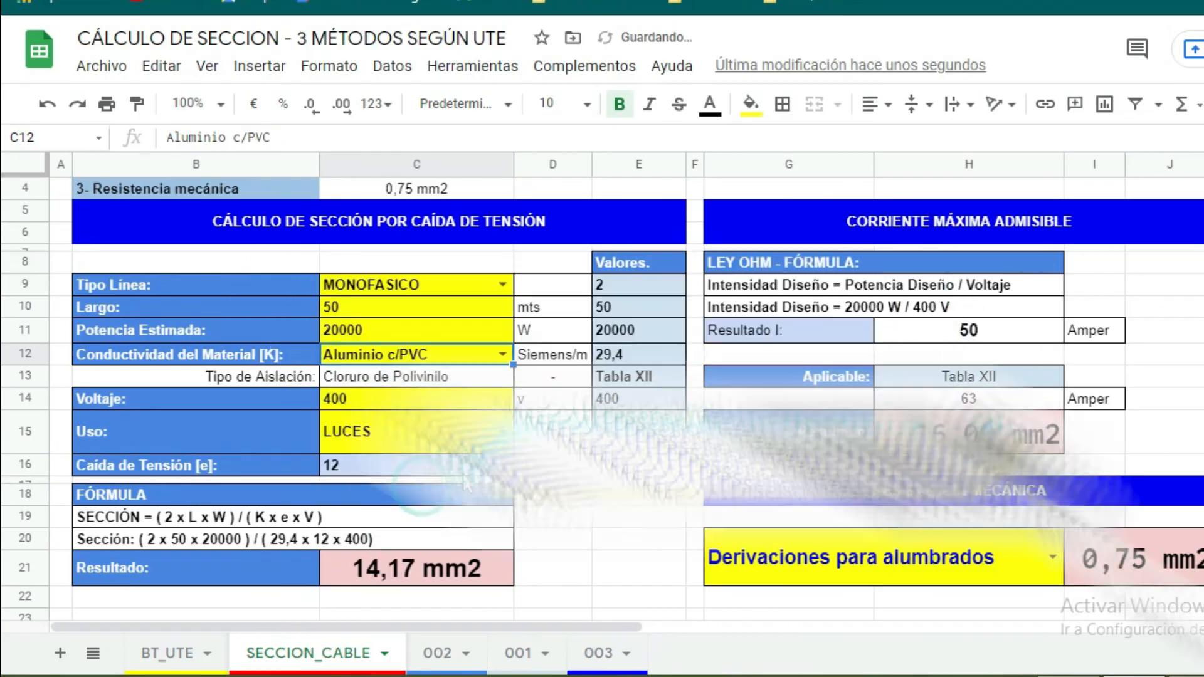